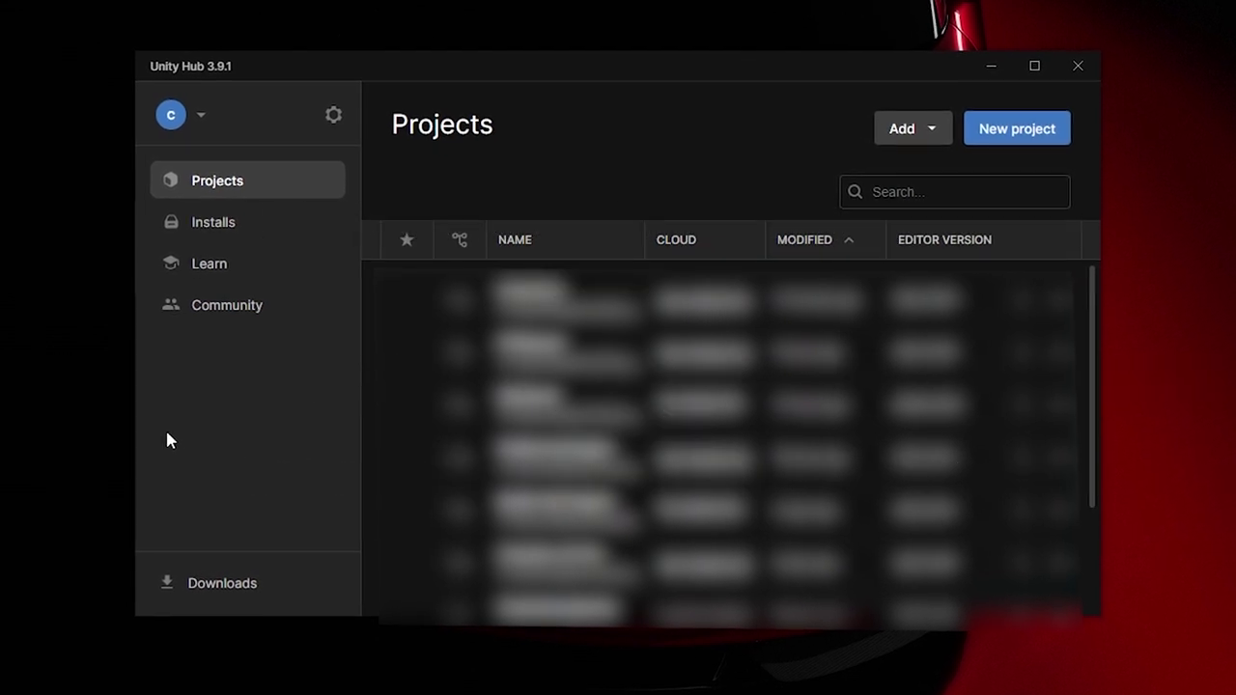
- Check the installed editor versions, including Unity 6 (6000.0.18f1), and the available install options
left_click(198, 218)
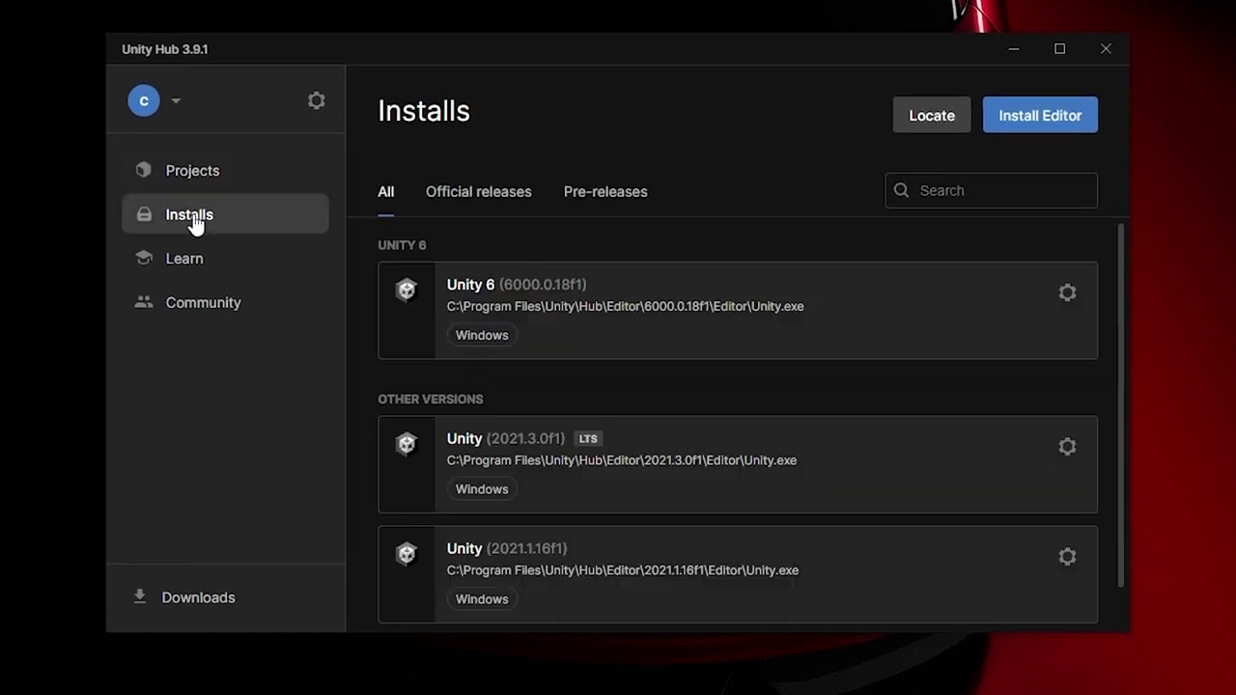
left_click(1059, 120)
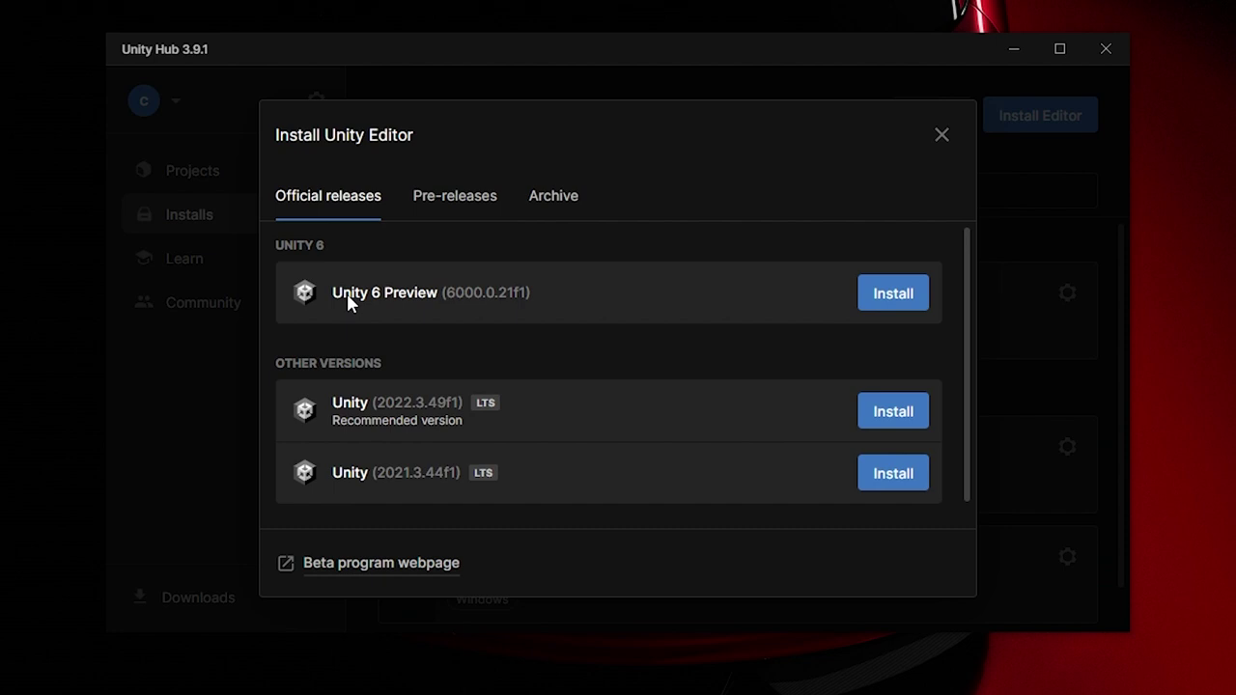
left_click(943, 136)
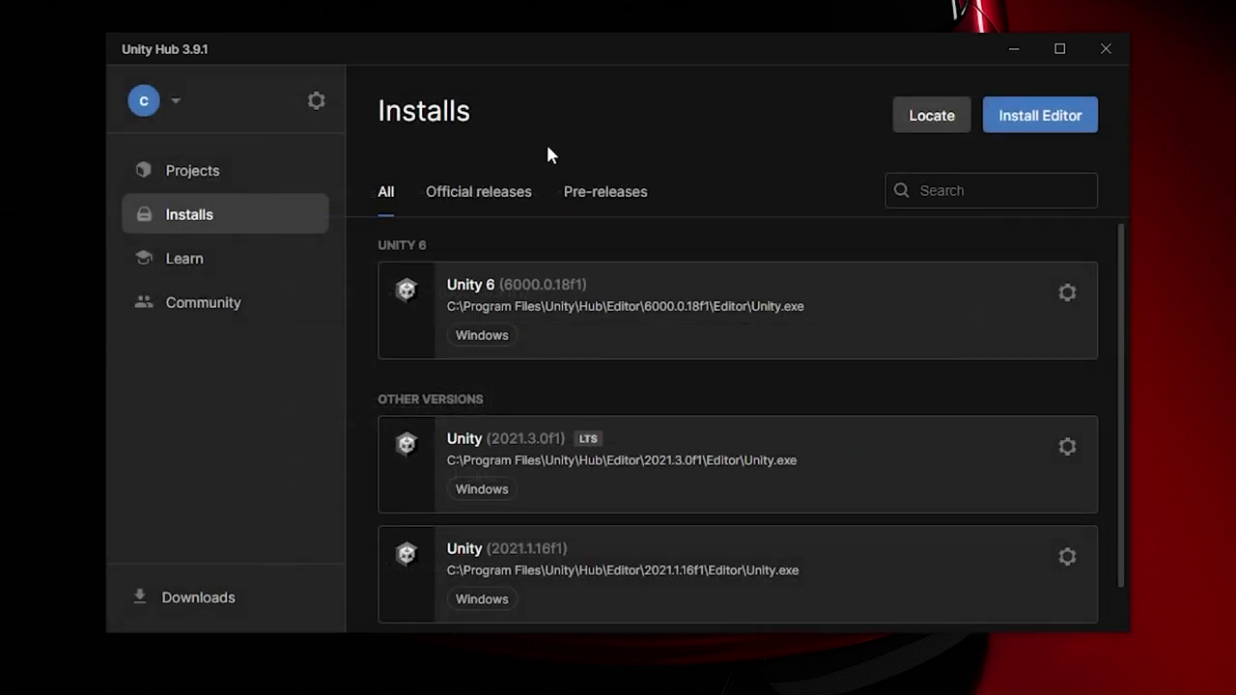
- Create a Universal 3D project named URPTutorial using editor version 6000.0.18f1
left_click(188, 174)
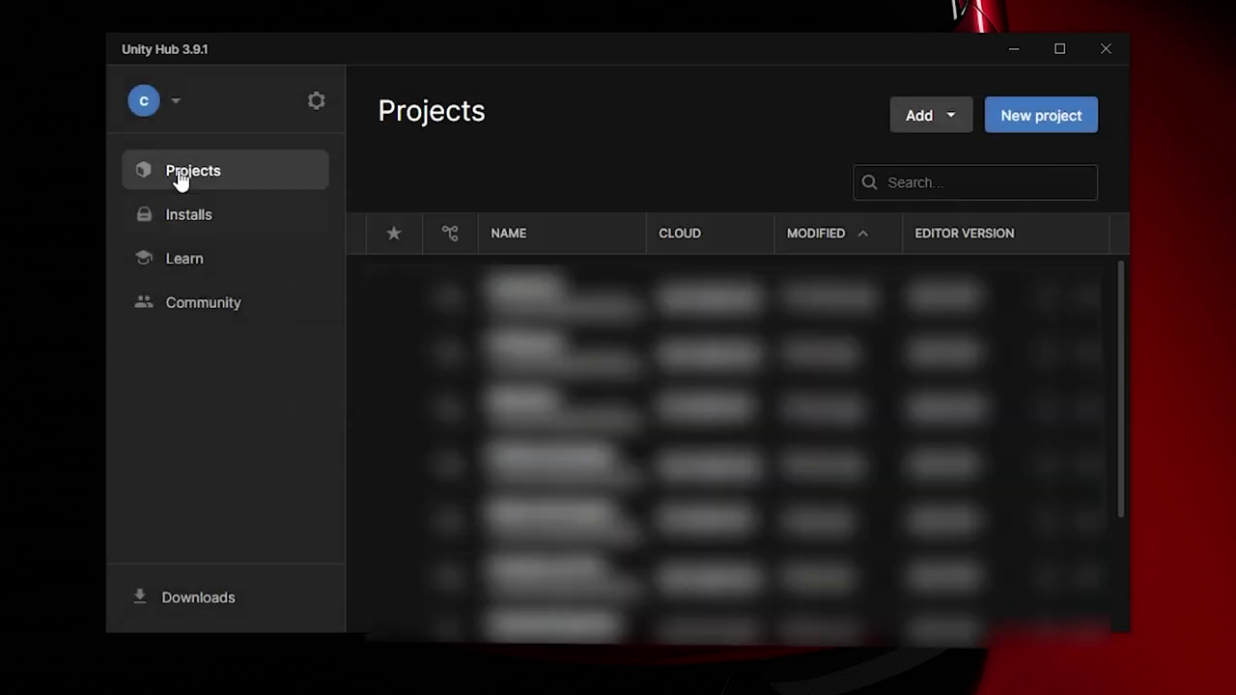
left_click(1043, 115)
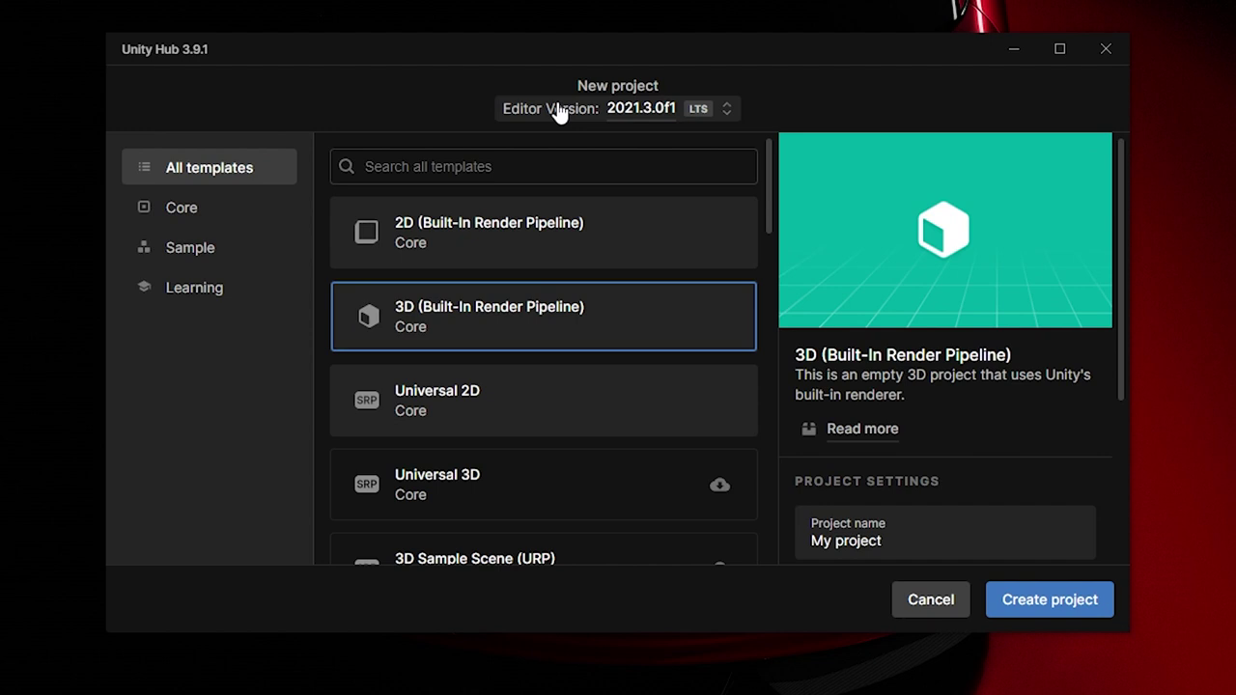
left_click(589, 110)
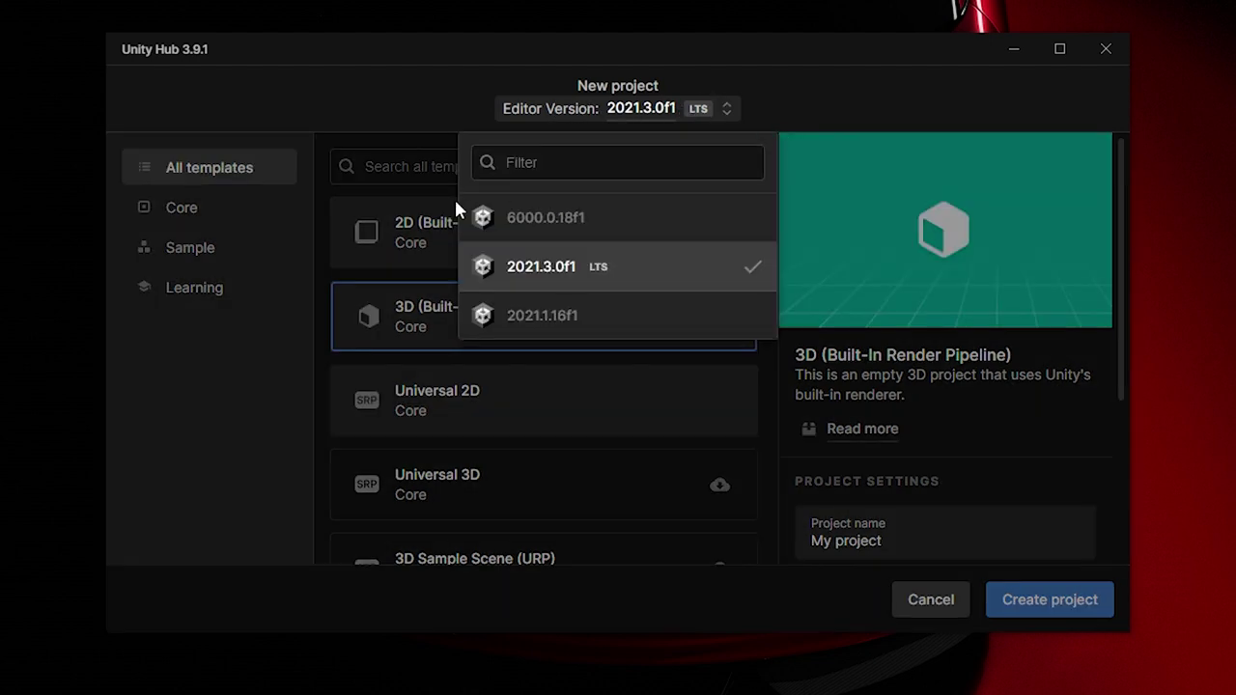
left_click(553, 222)
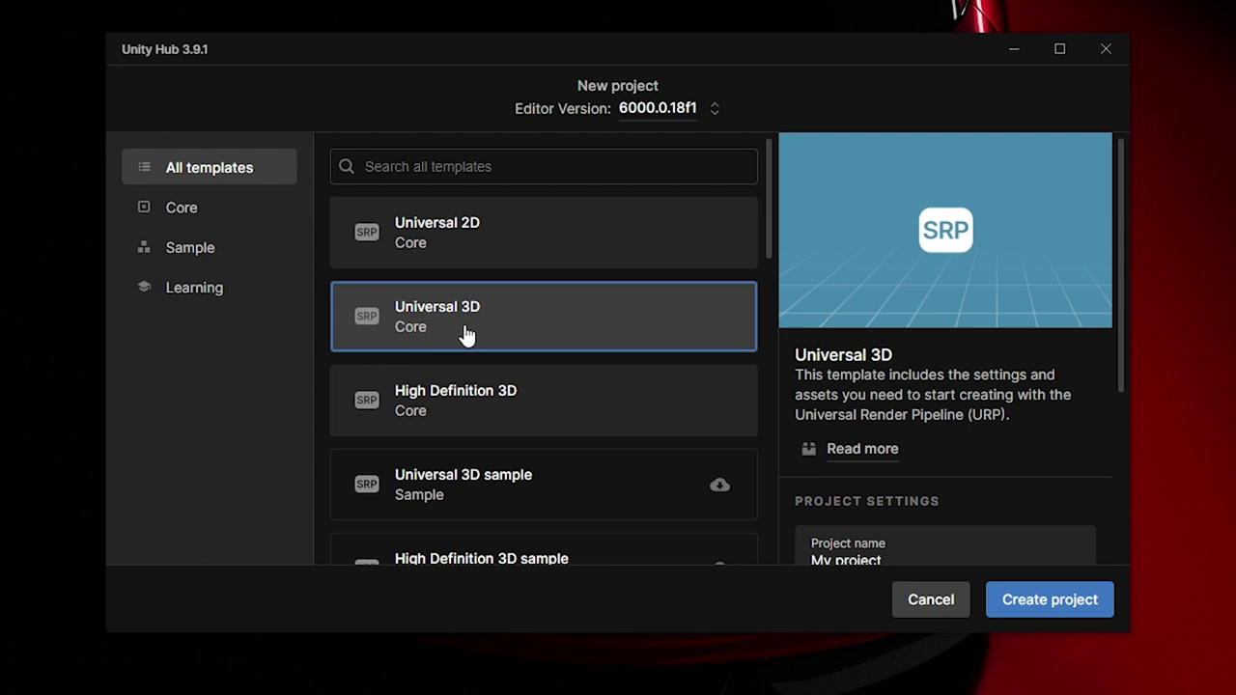
scroll(907, 423, "down", 3)
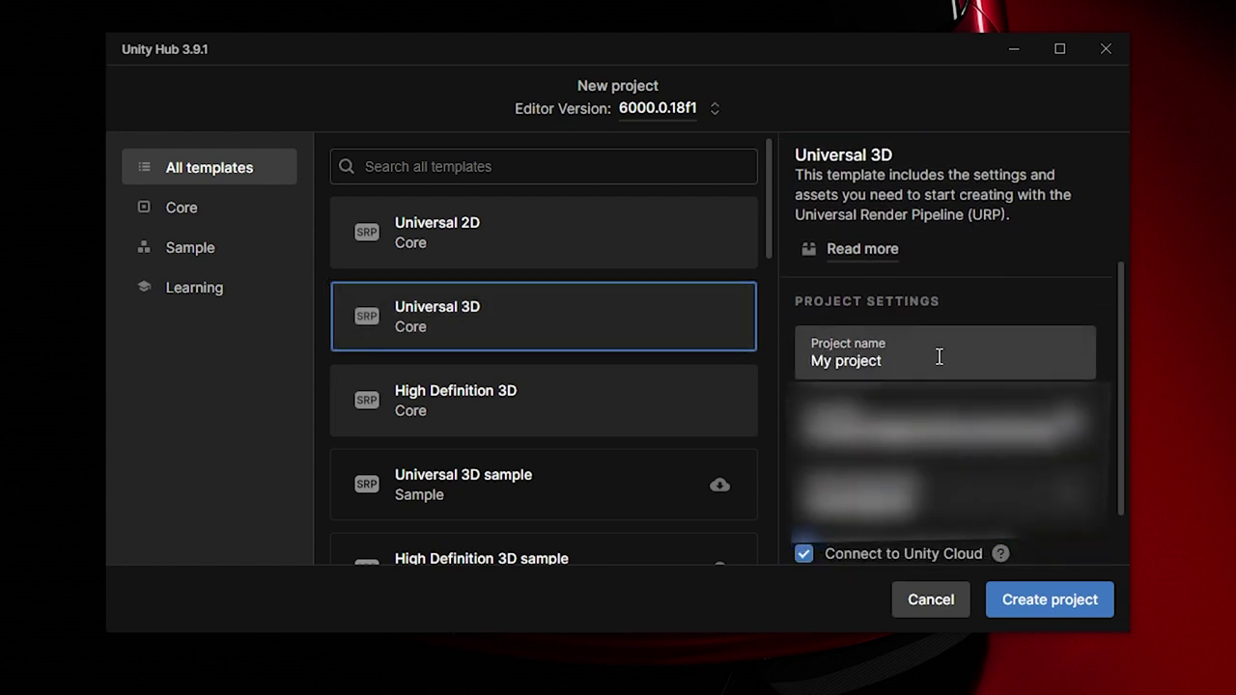
left_click(992, 356)
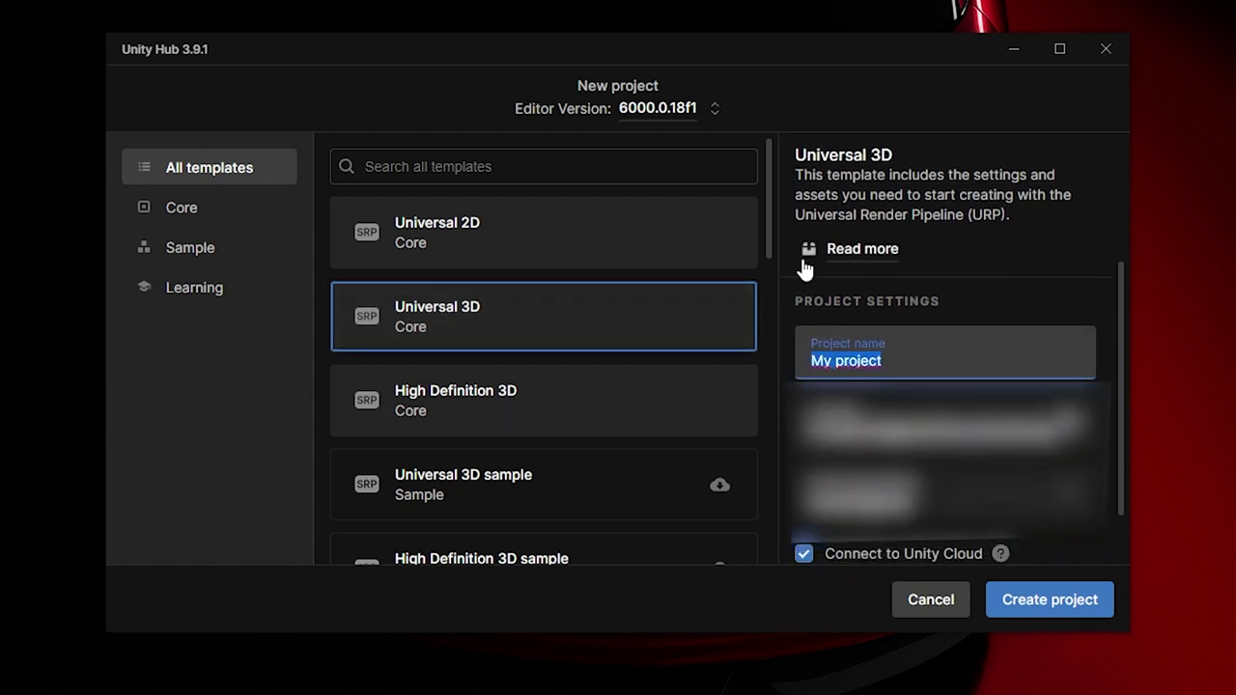
type("URP")
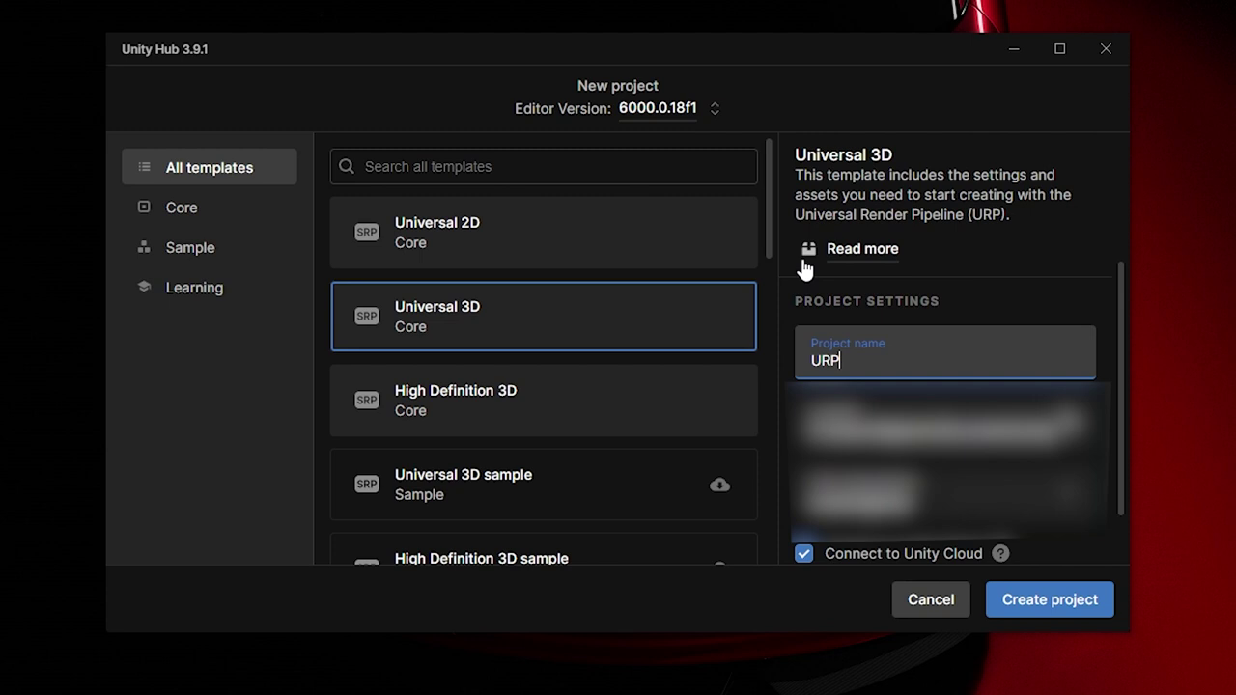
type("Tutorial")
left_click(1079, 604)
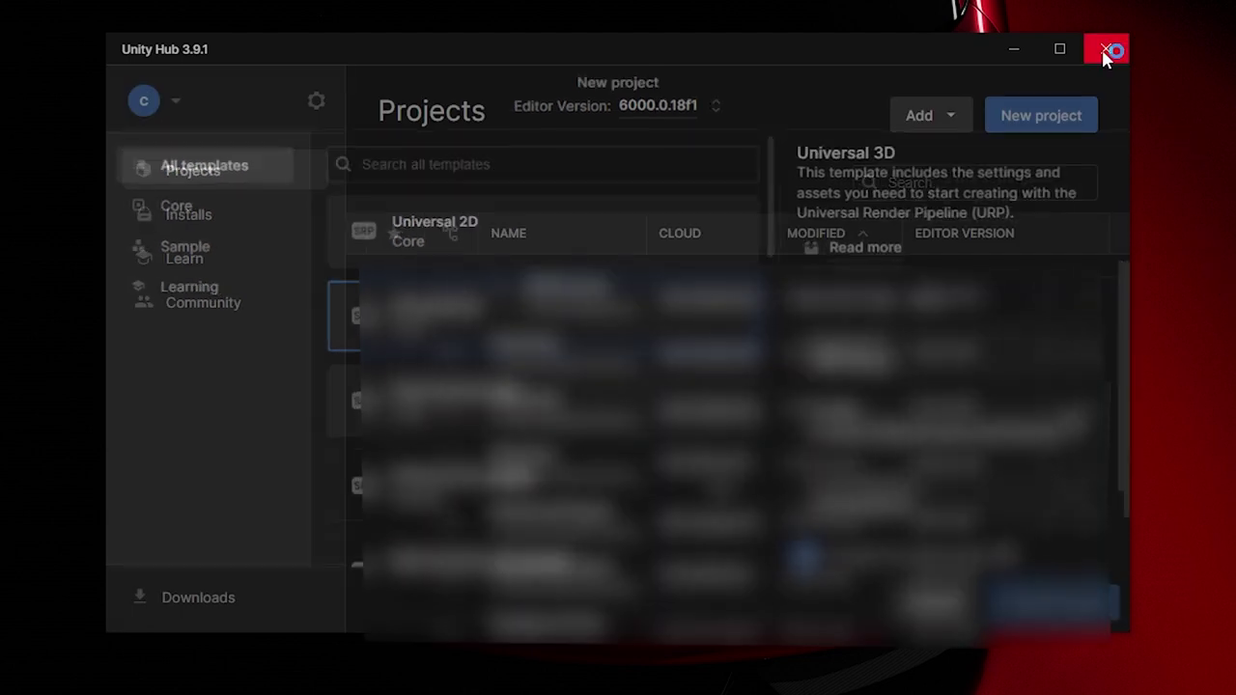
- Close Unity Hub and let URPTutorial load in the editor on SampleScene
left_click(1105, 50)
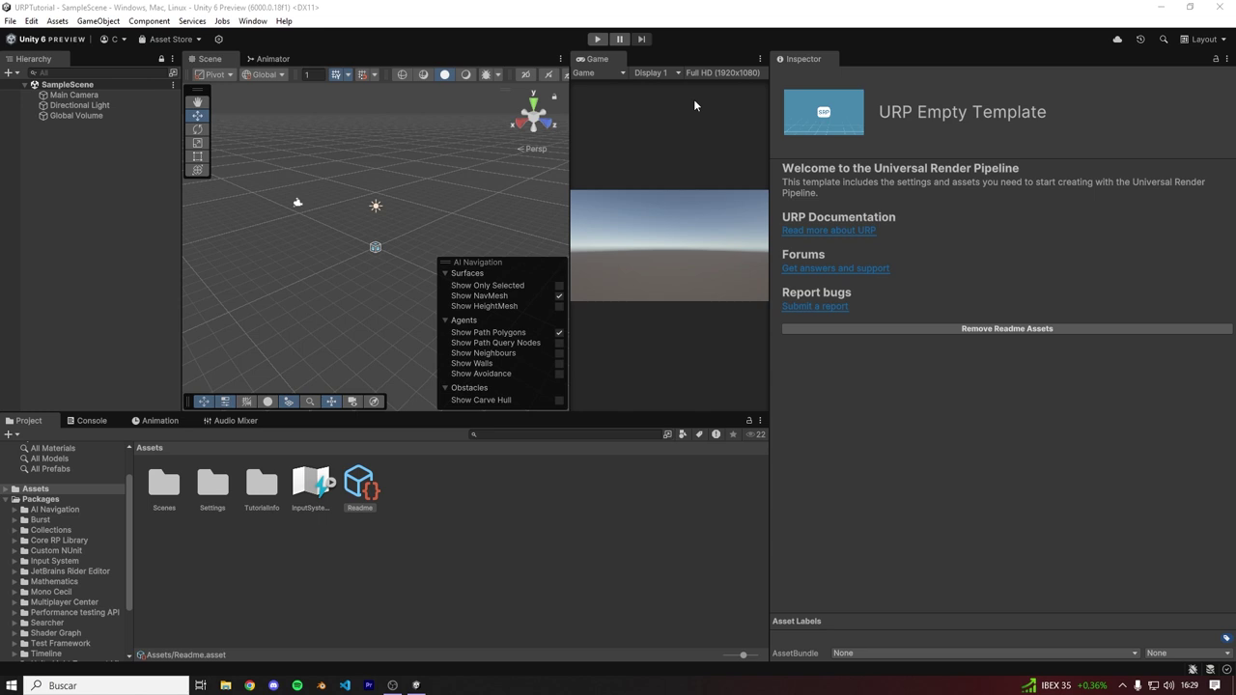
- Show the owned assets under My Assets in Package Manager to reach FPS Engine 1.3
left_click(253, 21)
left_click(300, 187)
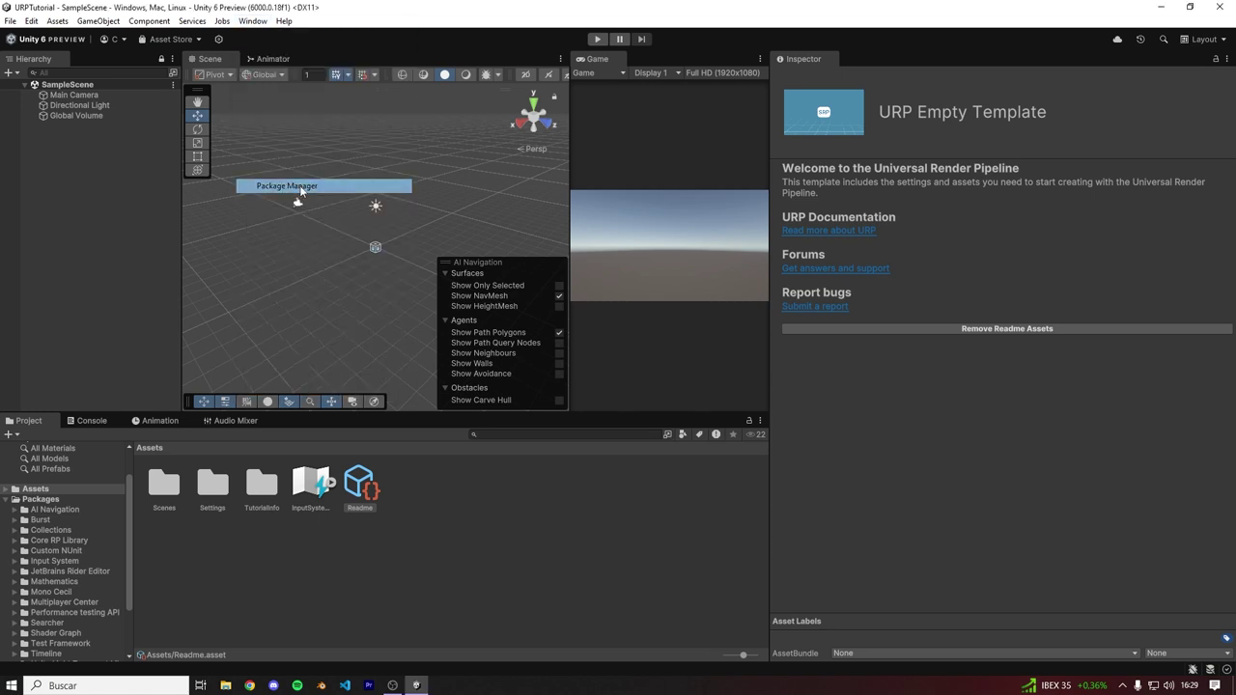
left_click(63, 130)
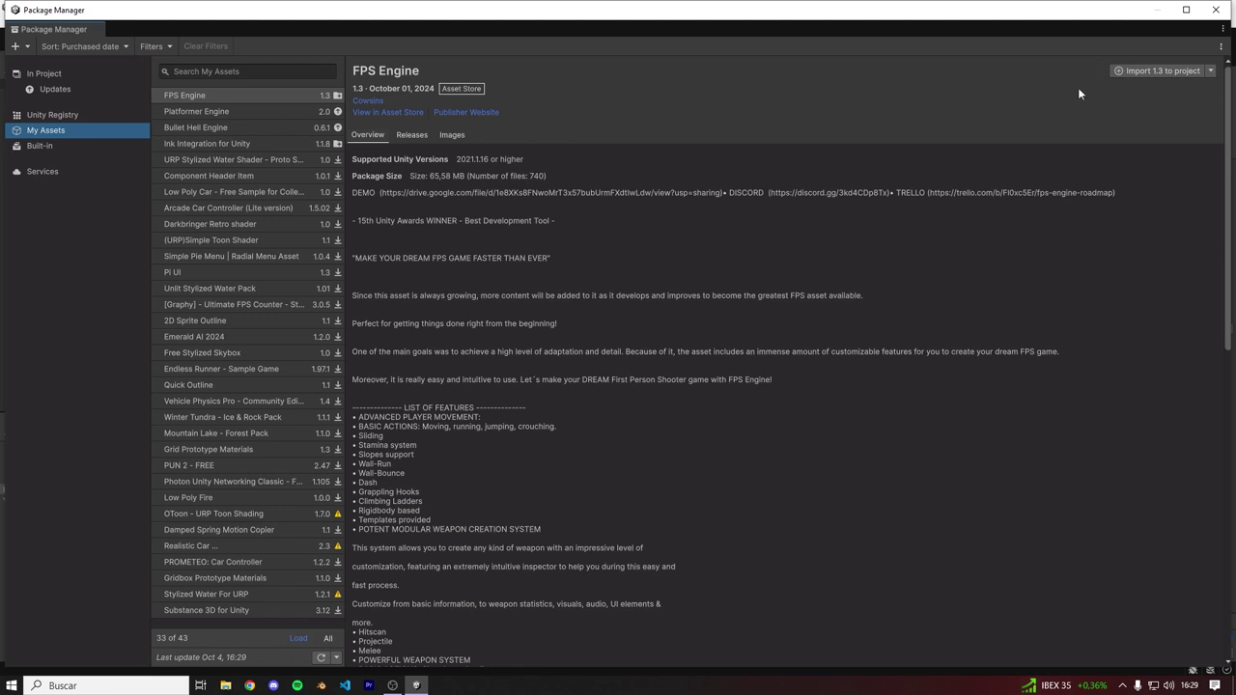
- Import FPS Engine 1.3, accept the settings overwrite, and install its dependency packages
left_click(1138, 70)
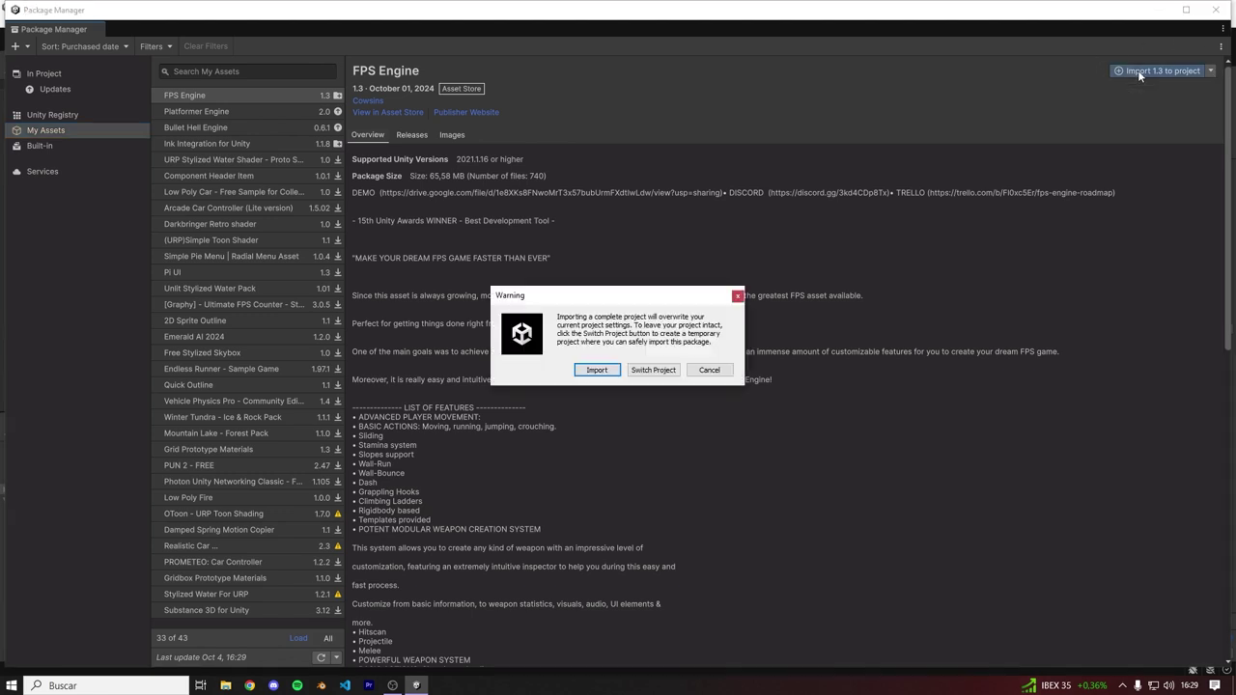
left_click(592, 371)
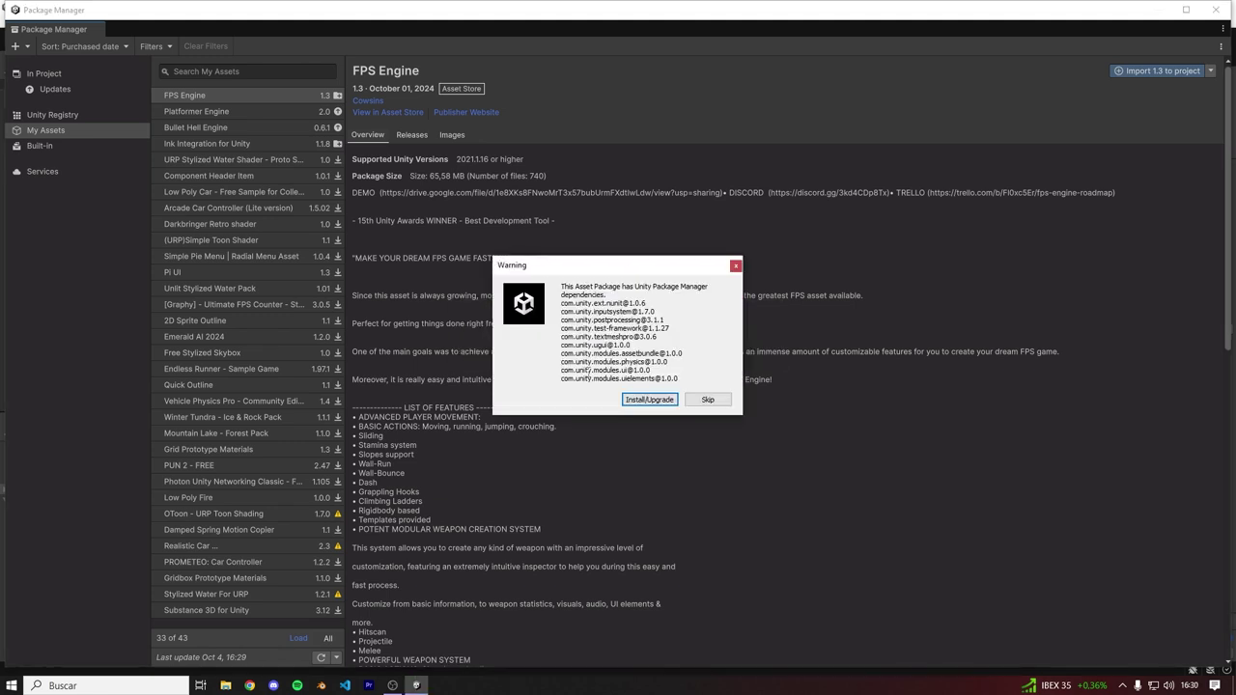
left_click(648, 400)
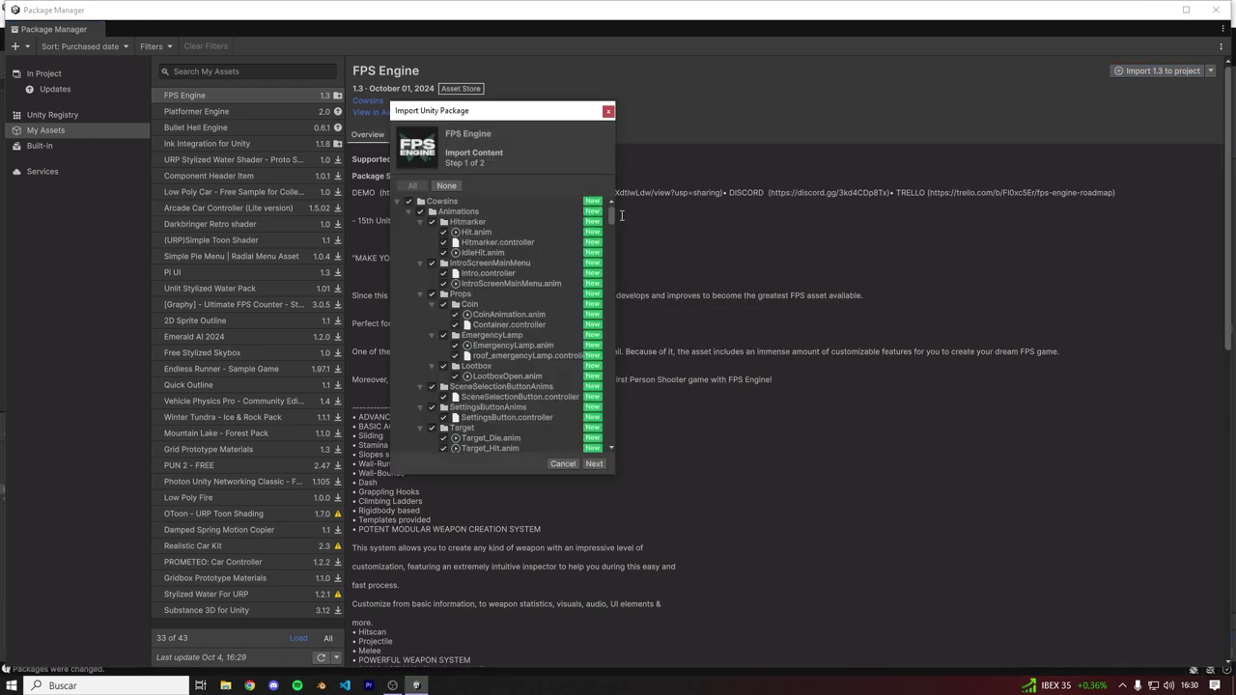
left_click(397, 202)
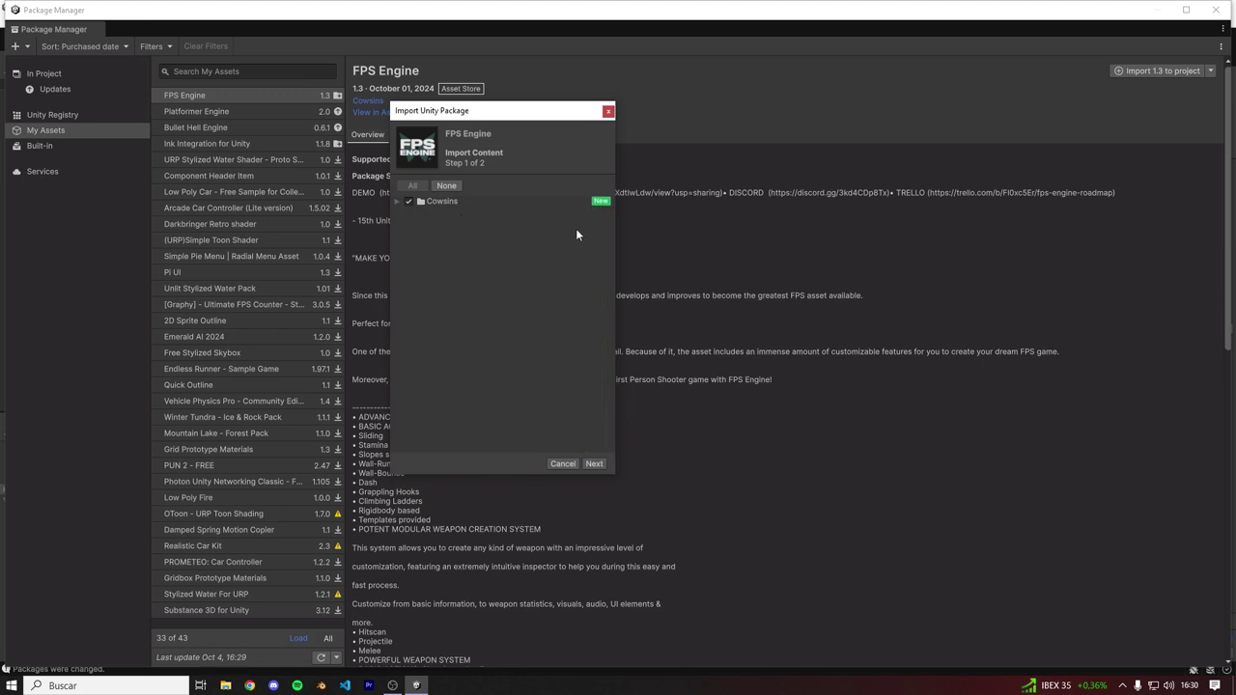
- On the Import Settings Overrides step, exclude GraphicsSettings.asset and QualitySettings.asset
left_click(594, 464)
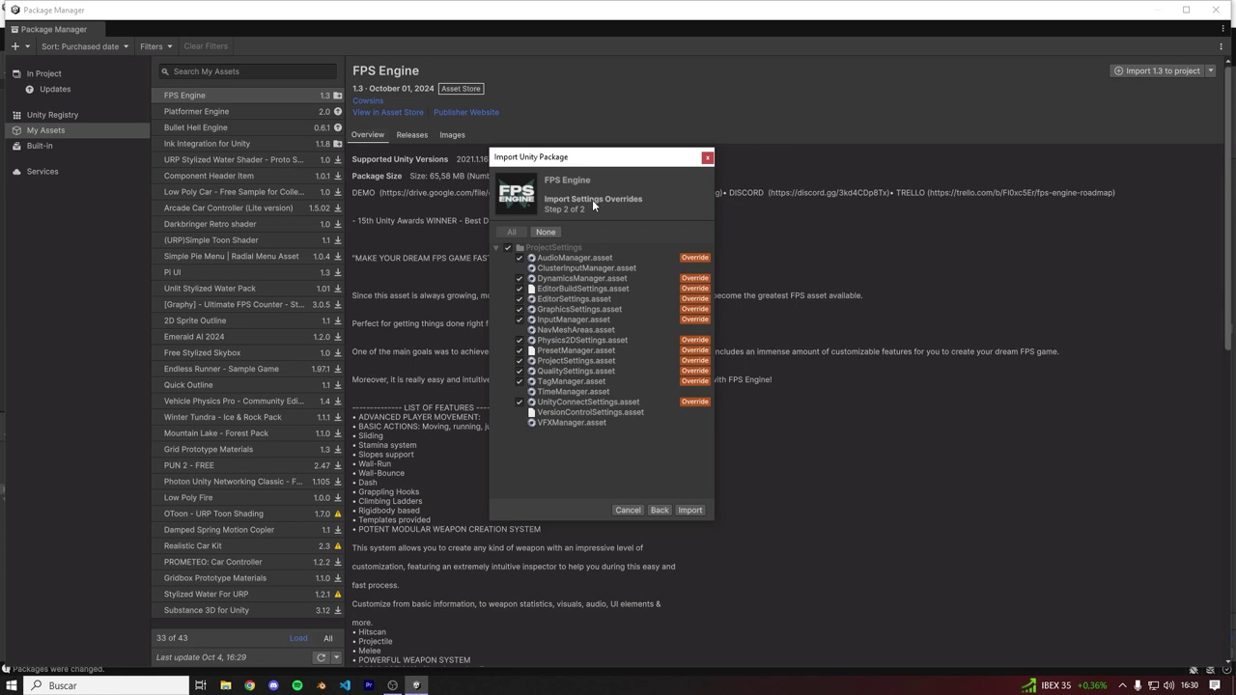
left_click(520, 310)
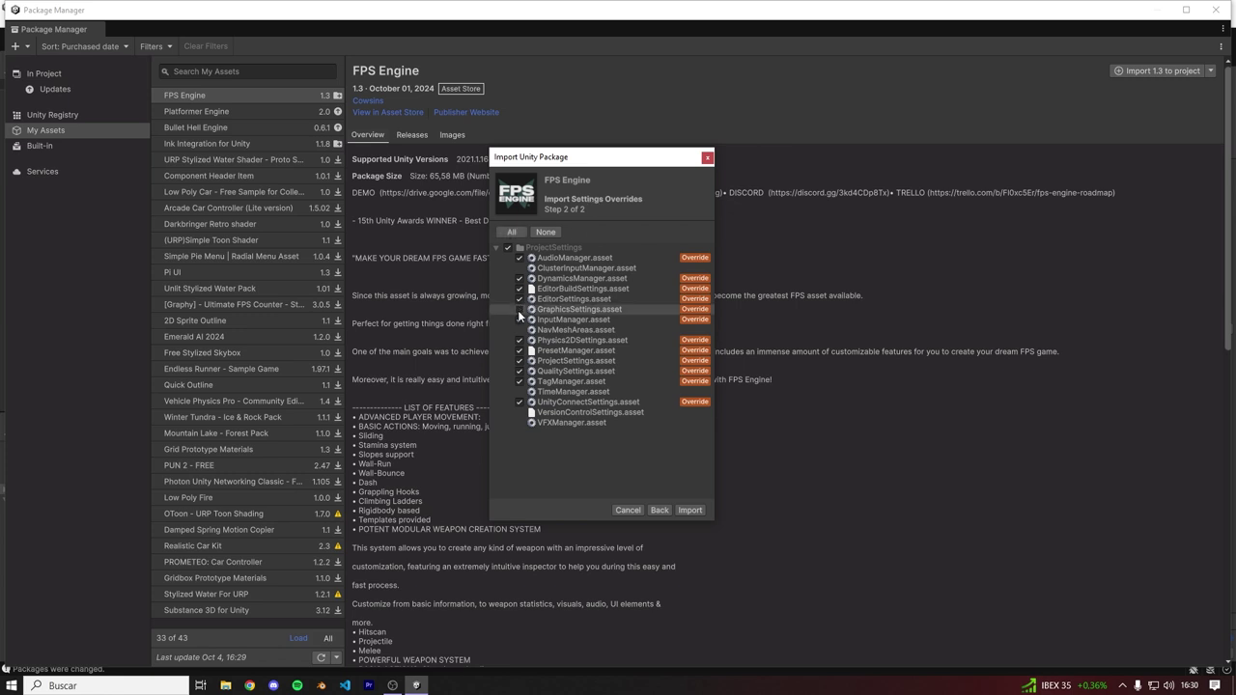
left_click(519, 371)
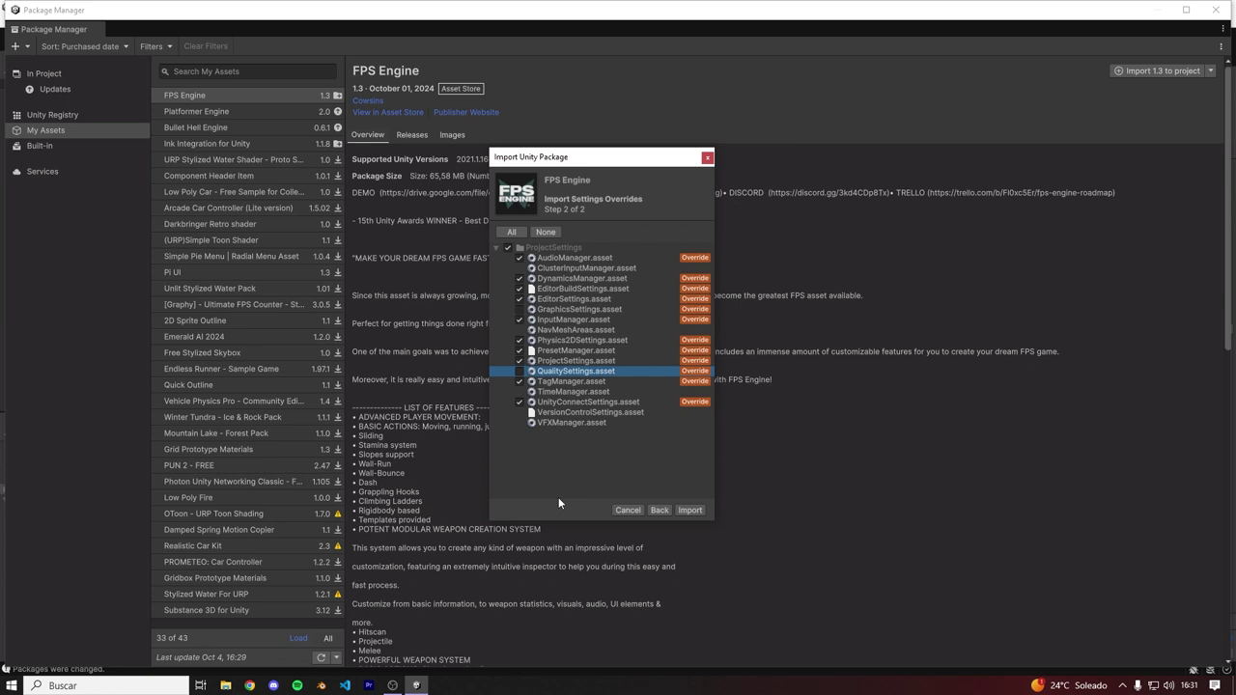
- Import the selected content and allow all outdated scripts to be updated automatically
left_click(689, 510)
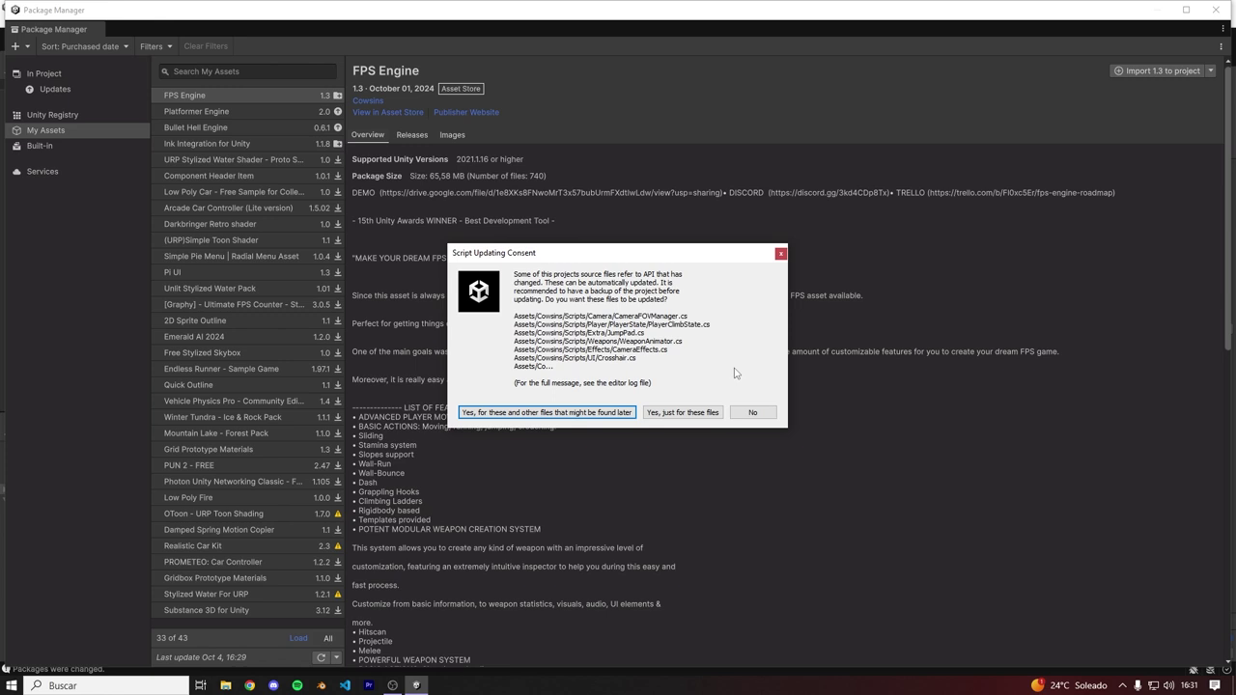
left_click(565, 413)
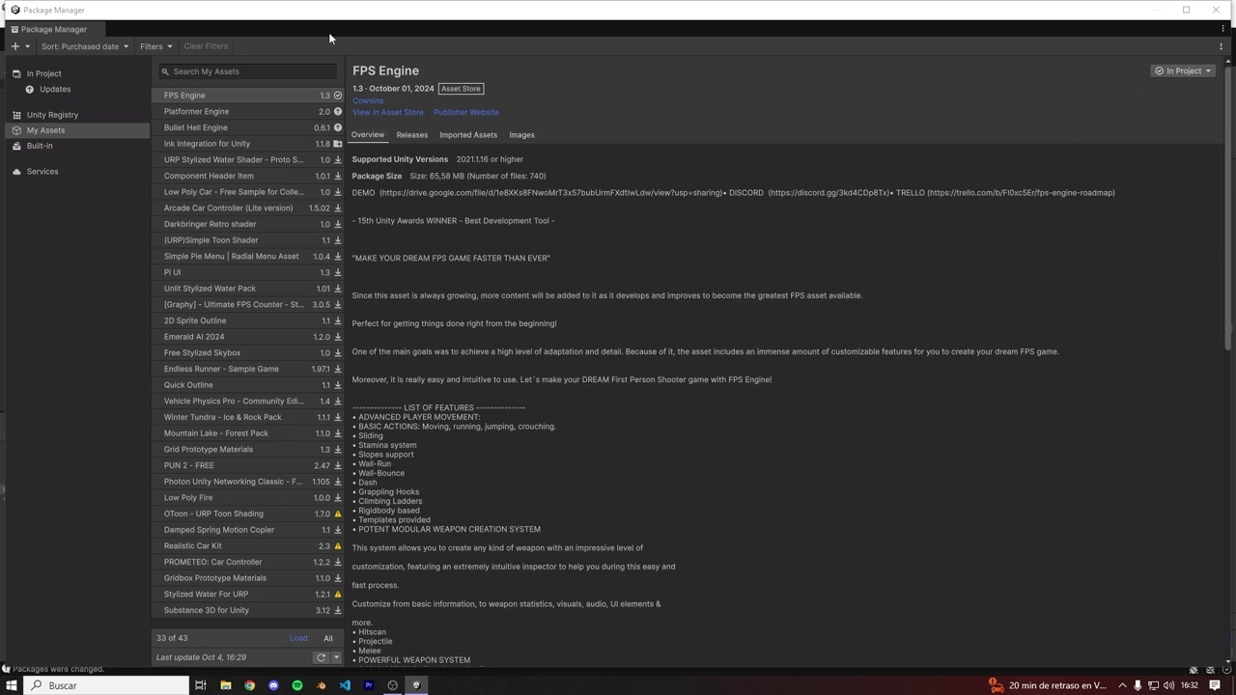
- Close Package Manager and open BlankScene from Assets/Cowsins/Demo, viewing its magenta floor
left_click(1227, 14)
left_click(1227, 11)
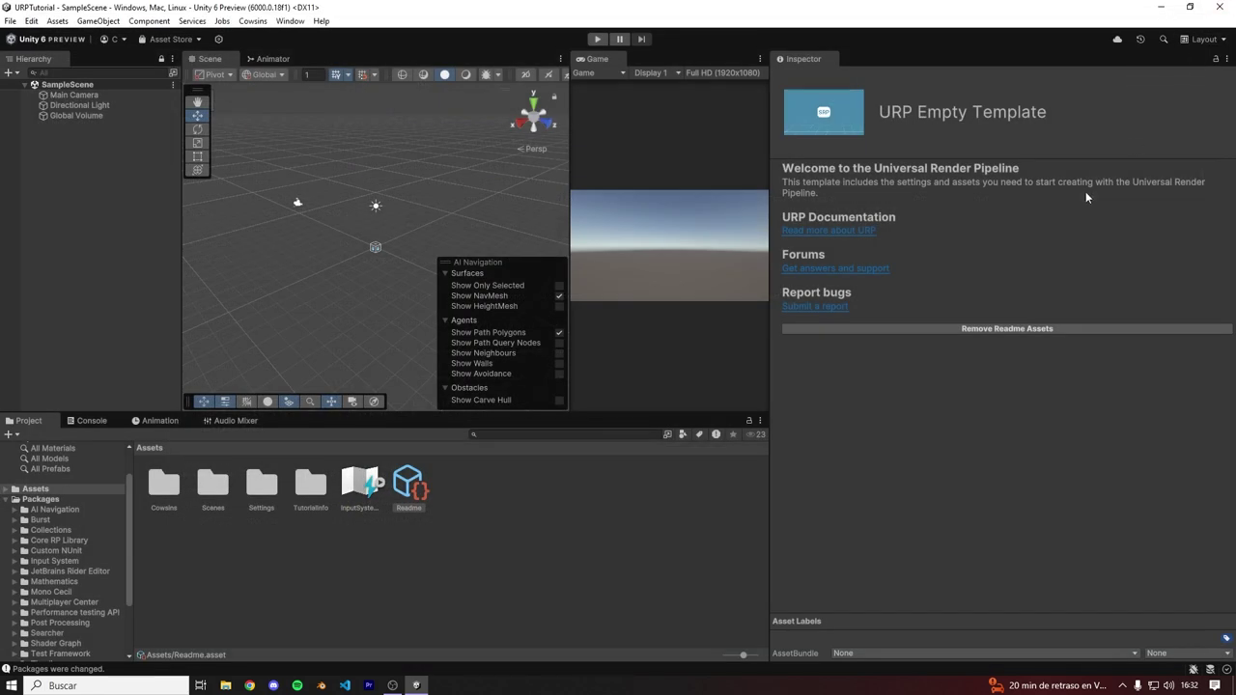
double_click(167, 488)
double_click(268, 490)
left_click(256, 490)
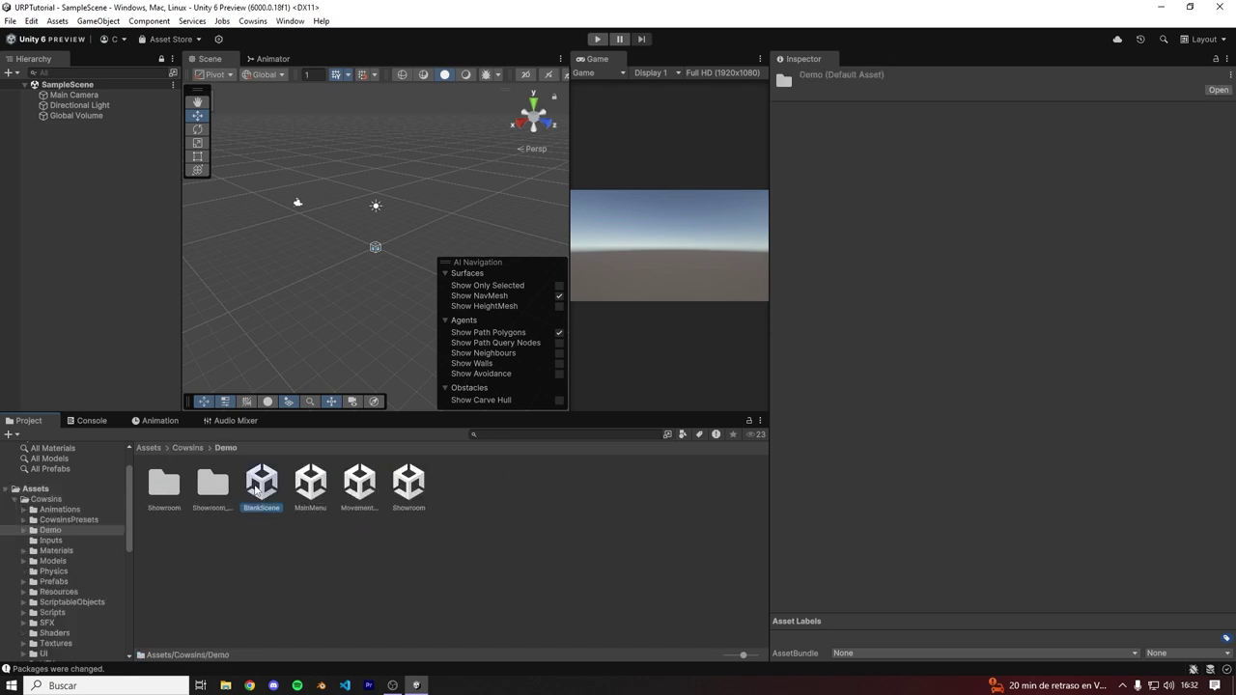
double_click(256, 490)
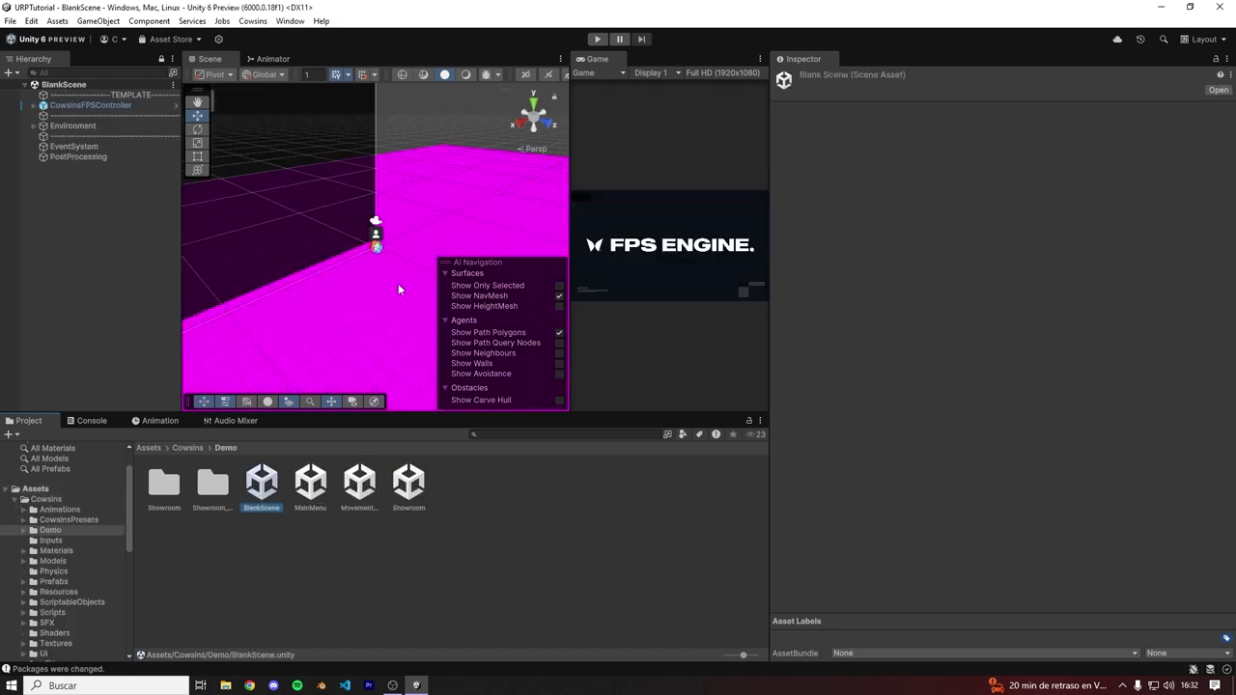
right_click_drag(404, 273, 431, 223)
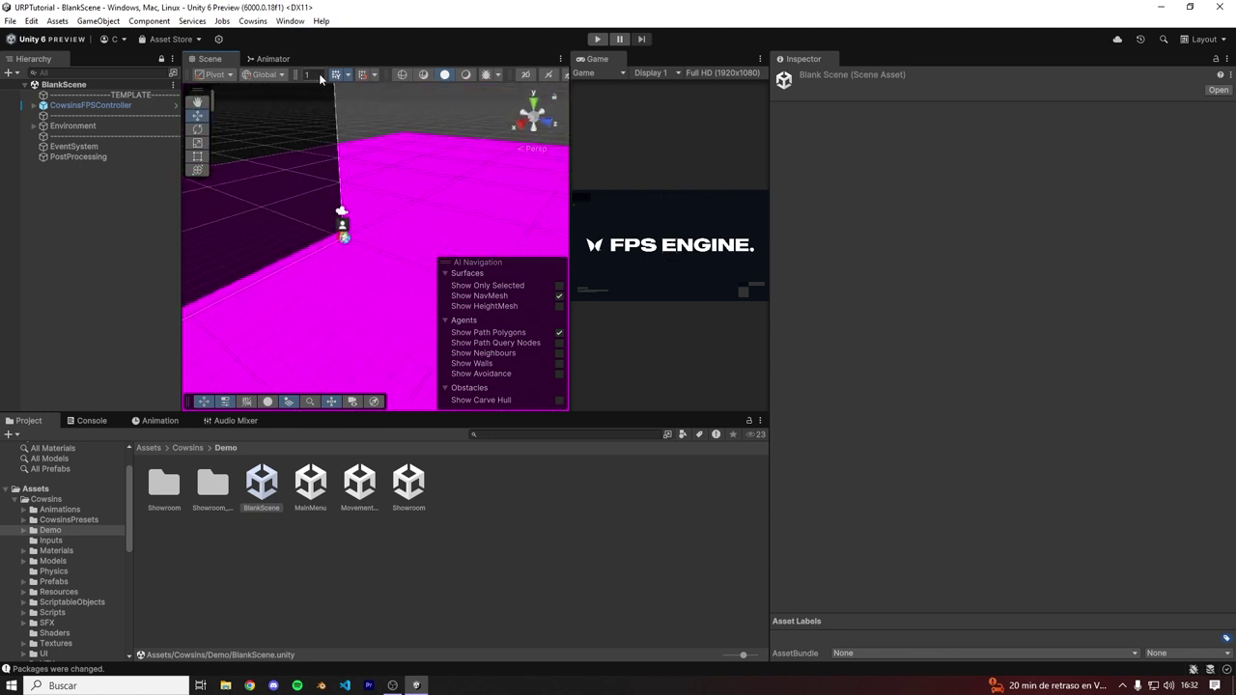
- Run the Render Pipeline Converter with Rendering Settings and Material Upgrade, converting the materials to URP
left_click(290, 20)
mouse_move(423, 257)
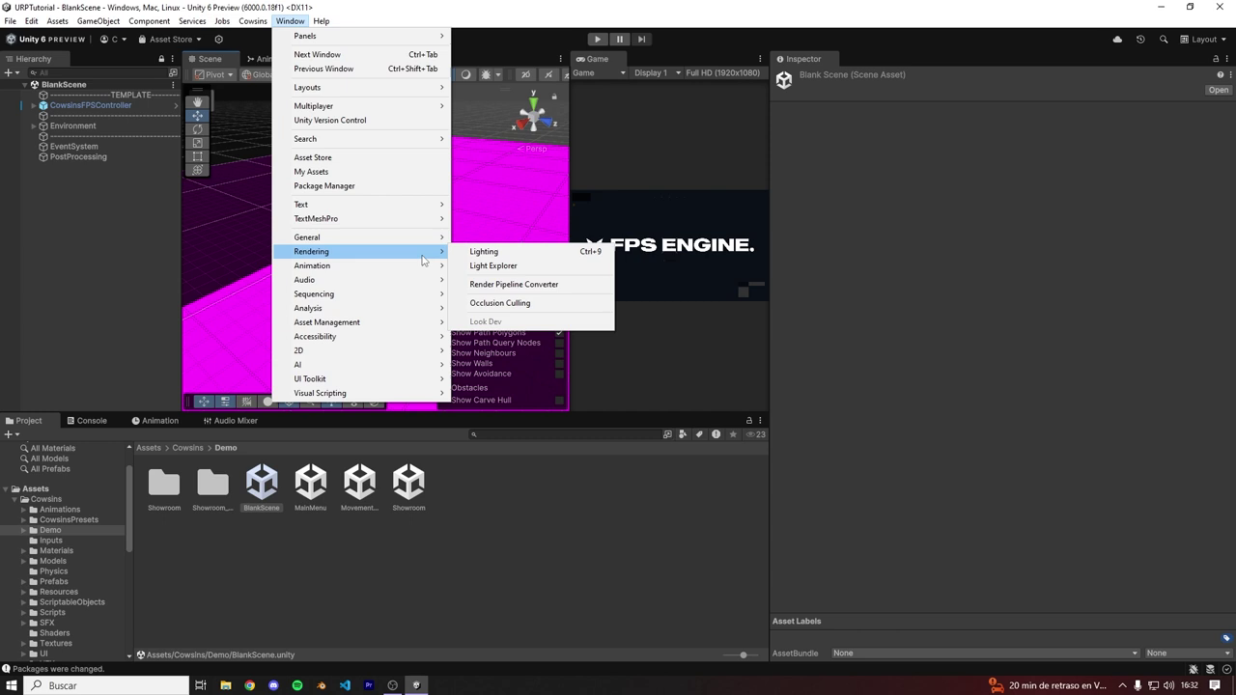
left_click(504, 287)
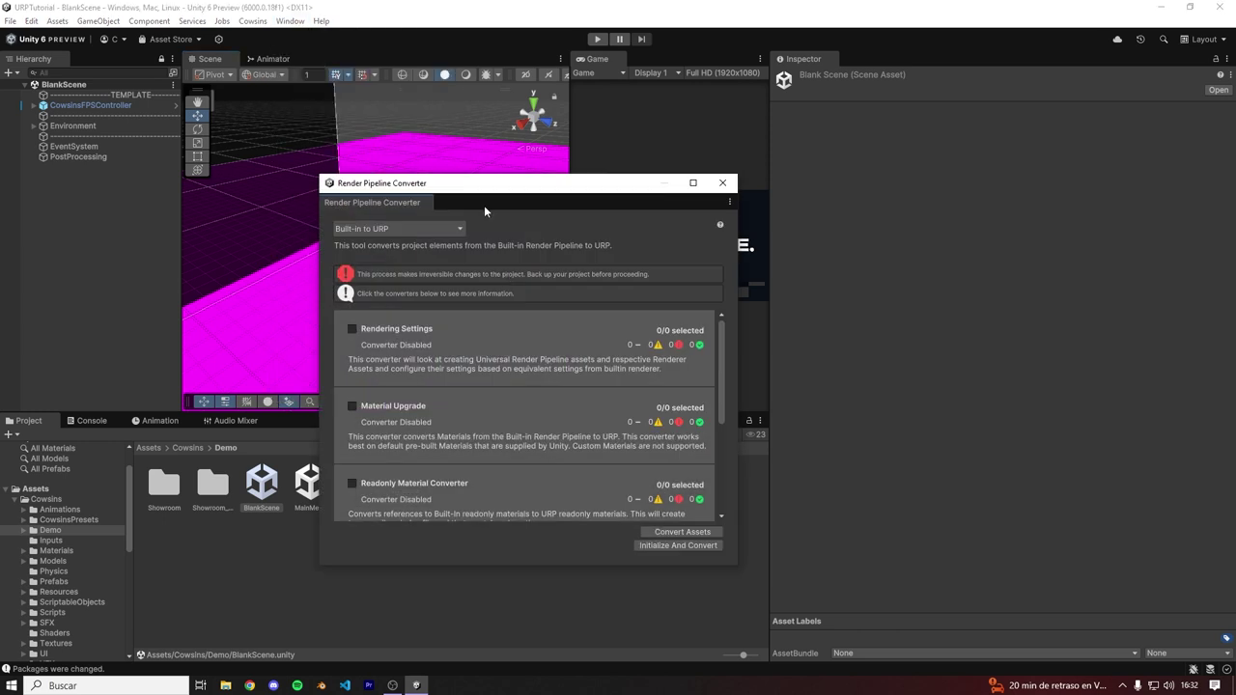
left_click_drag(459, 190, 450, 177)
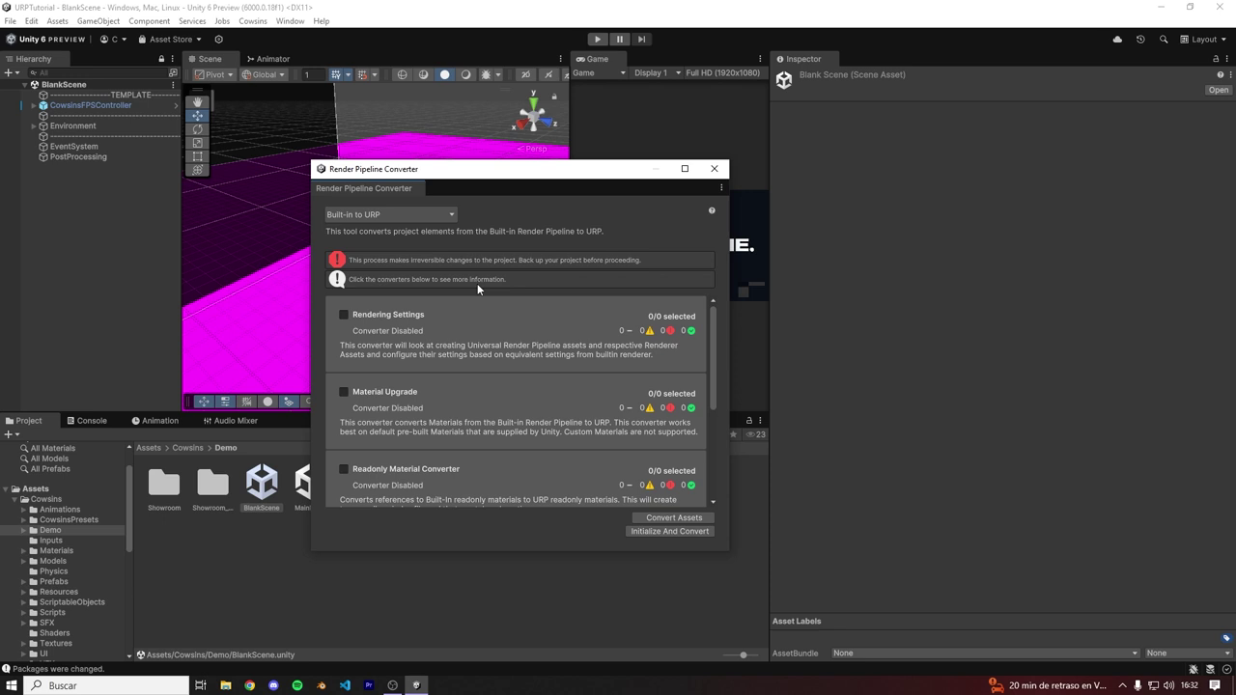
left_click(344, 315)
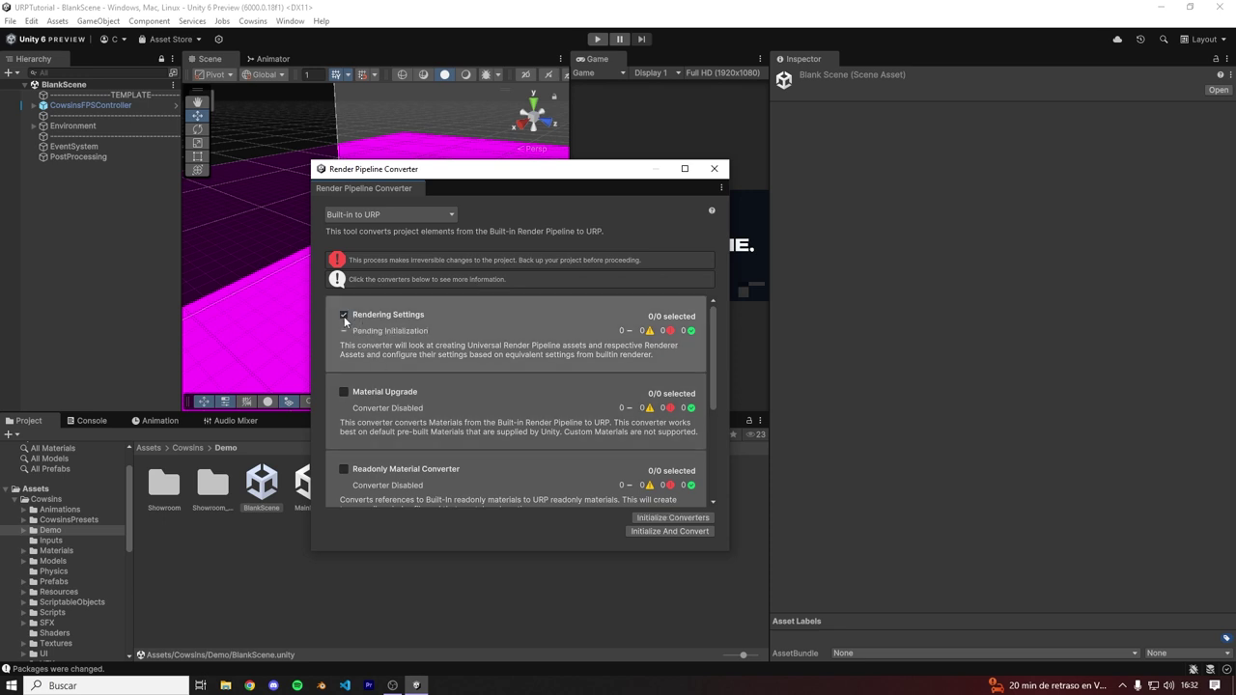
left_click(344, 392)
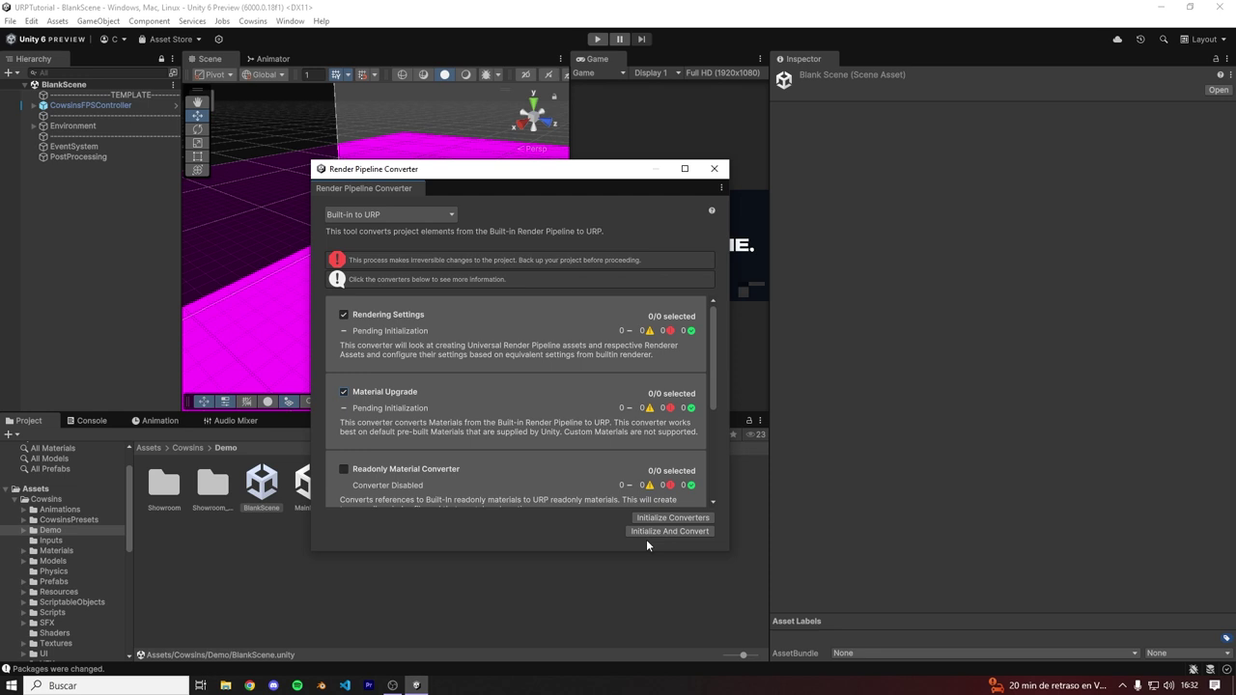
left_click(673, 519)
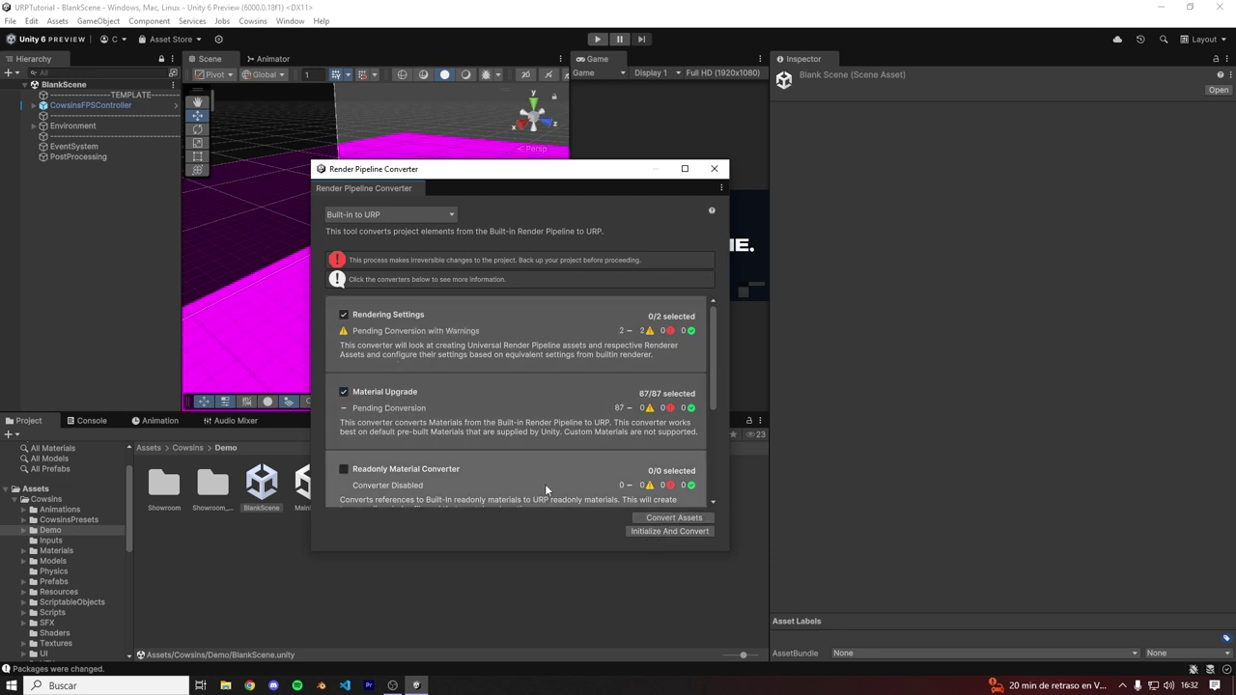
left_click(673, 519)
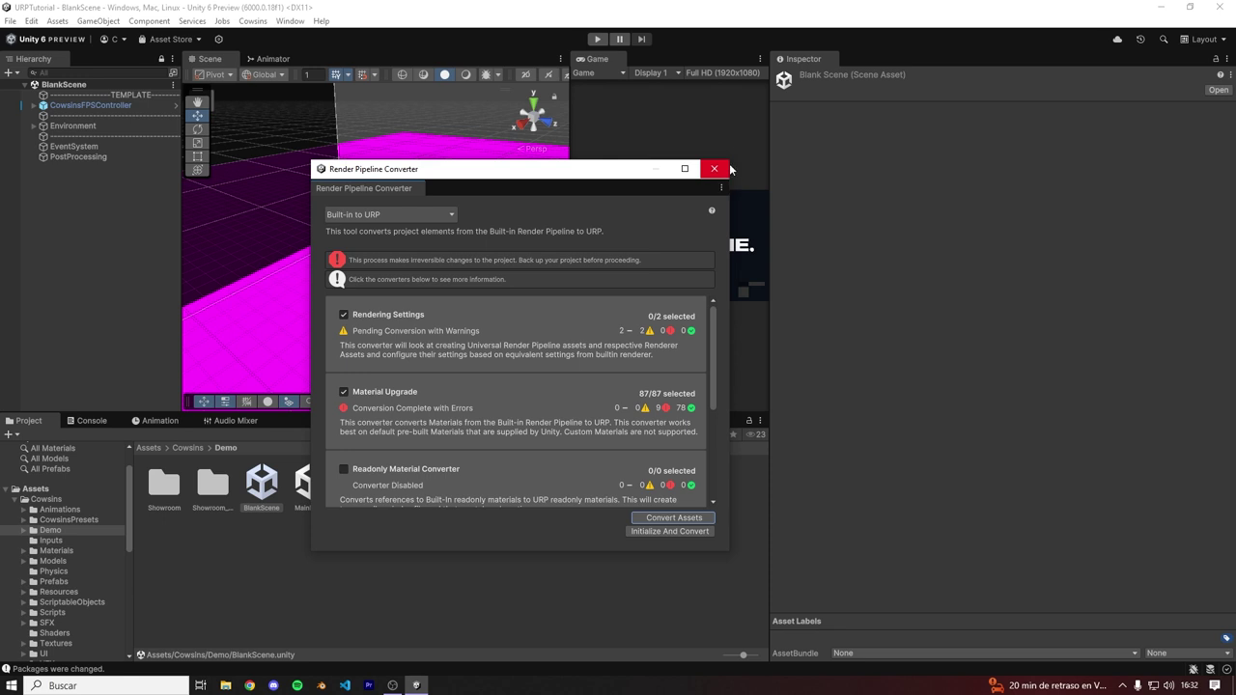
- Close the converter and select the GroundCollision floor with its OriginalGridTexture material
left_click(724, 169)
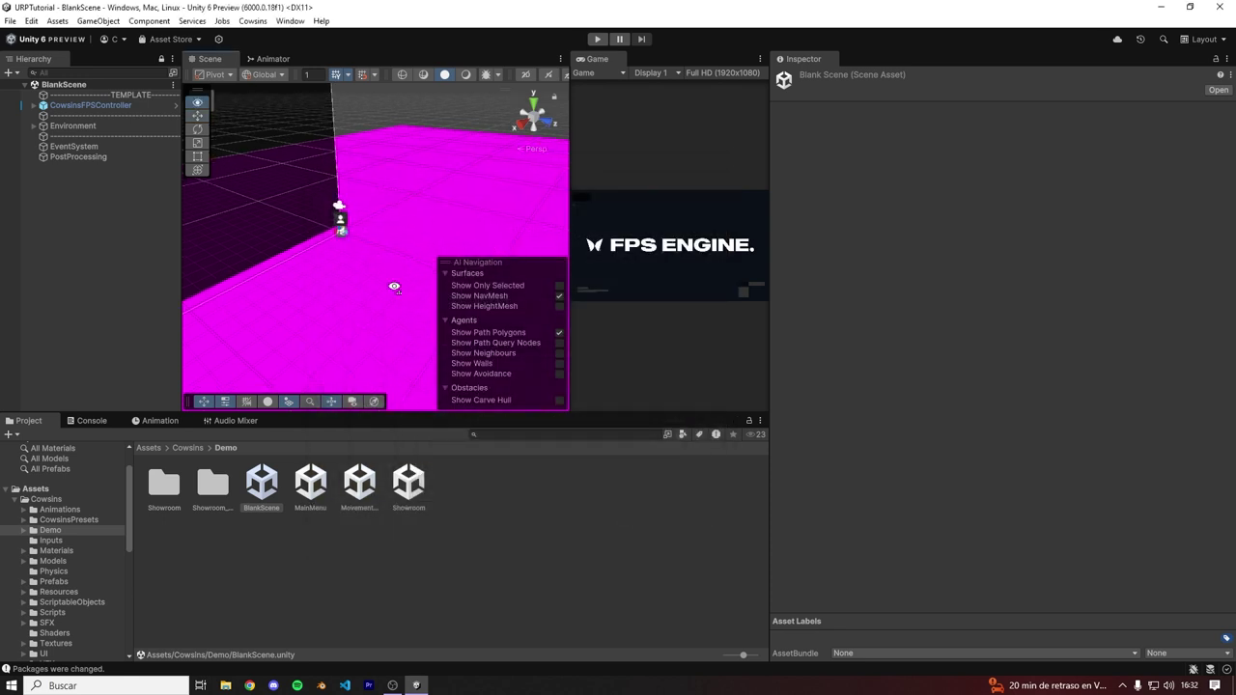
right_click_drag(568, 325, 315, 282)
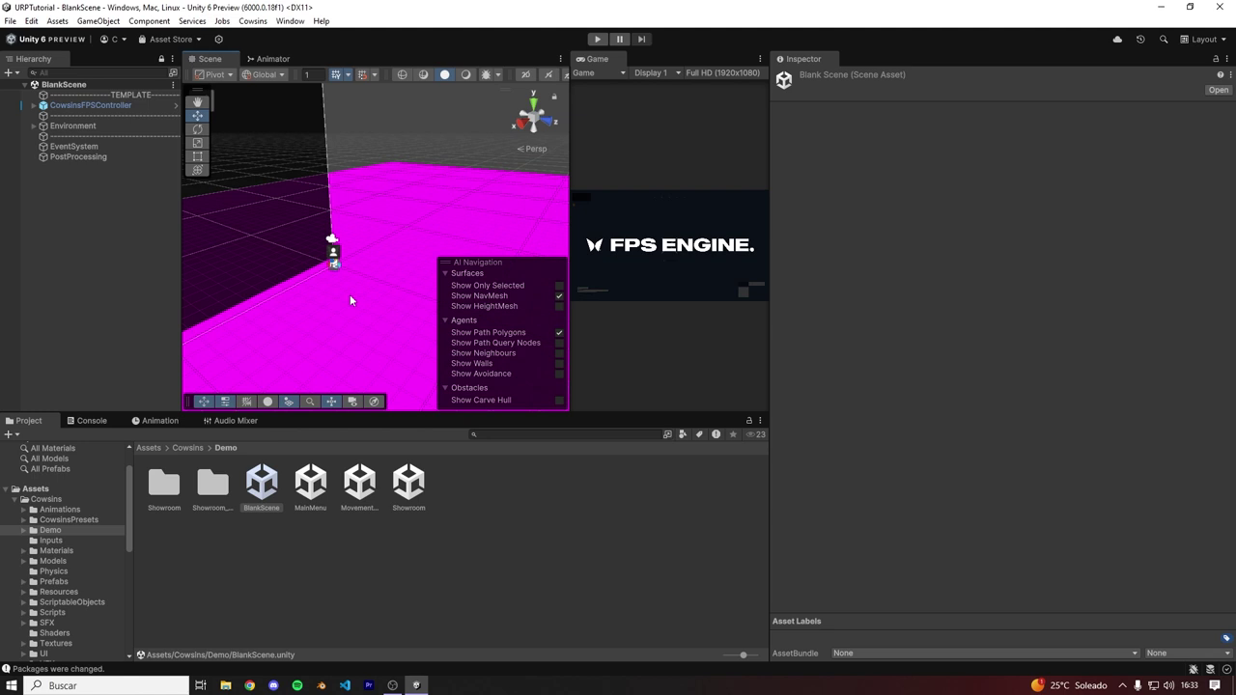
left_click(350, 294)
- Switch the OriginalGridTexture floor material to the Universal Render Pipeline/Lit shader
key("f")
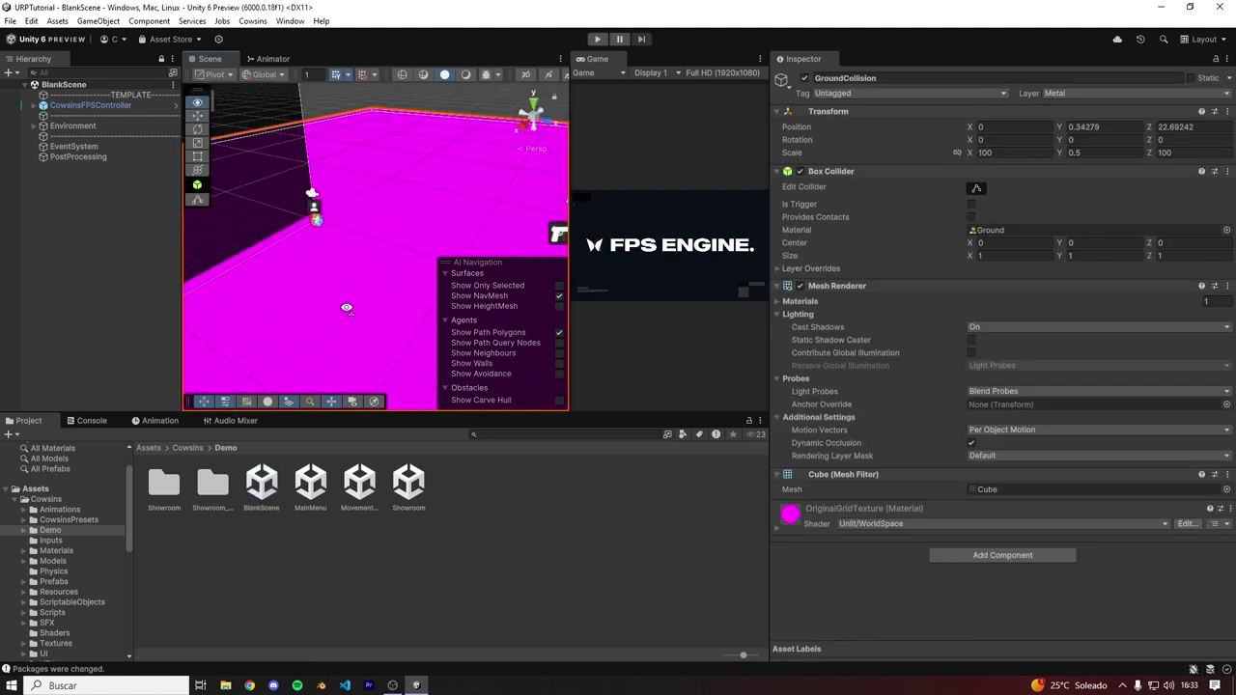
left_click(830, 508)
scroll(874, 473, "down", 2)
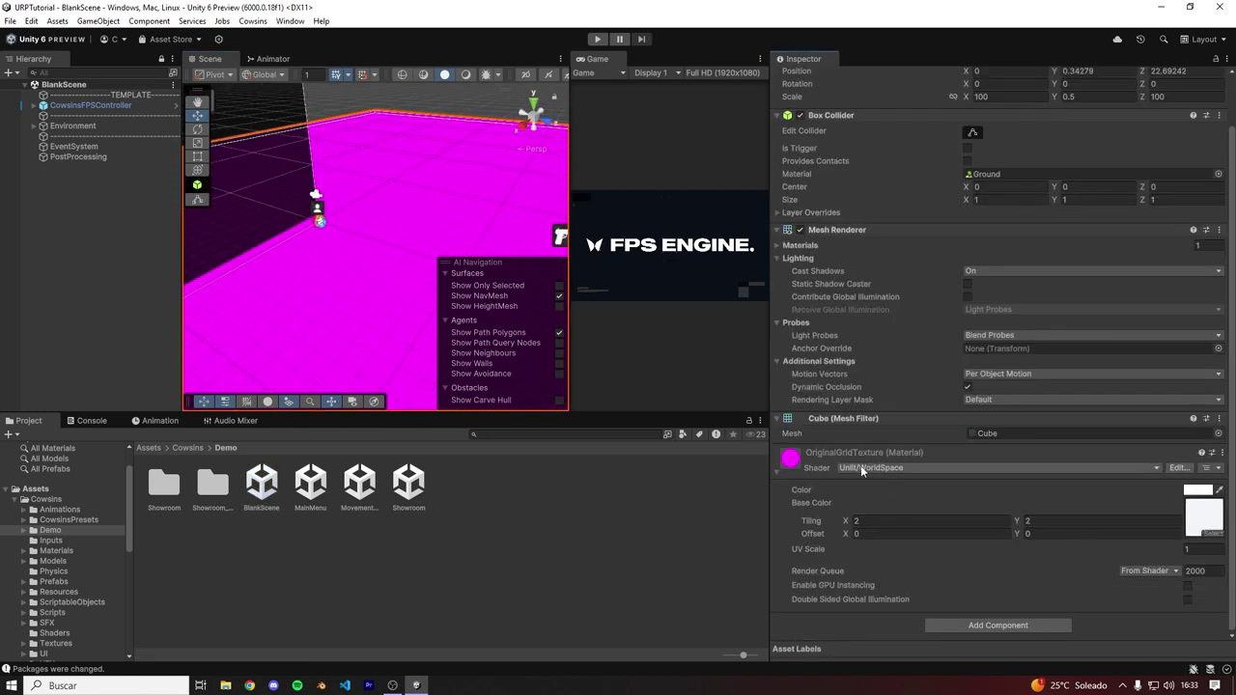
left_click(861, 467)
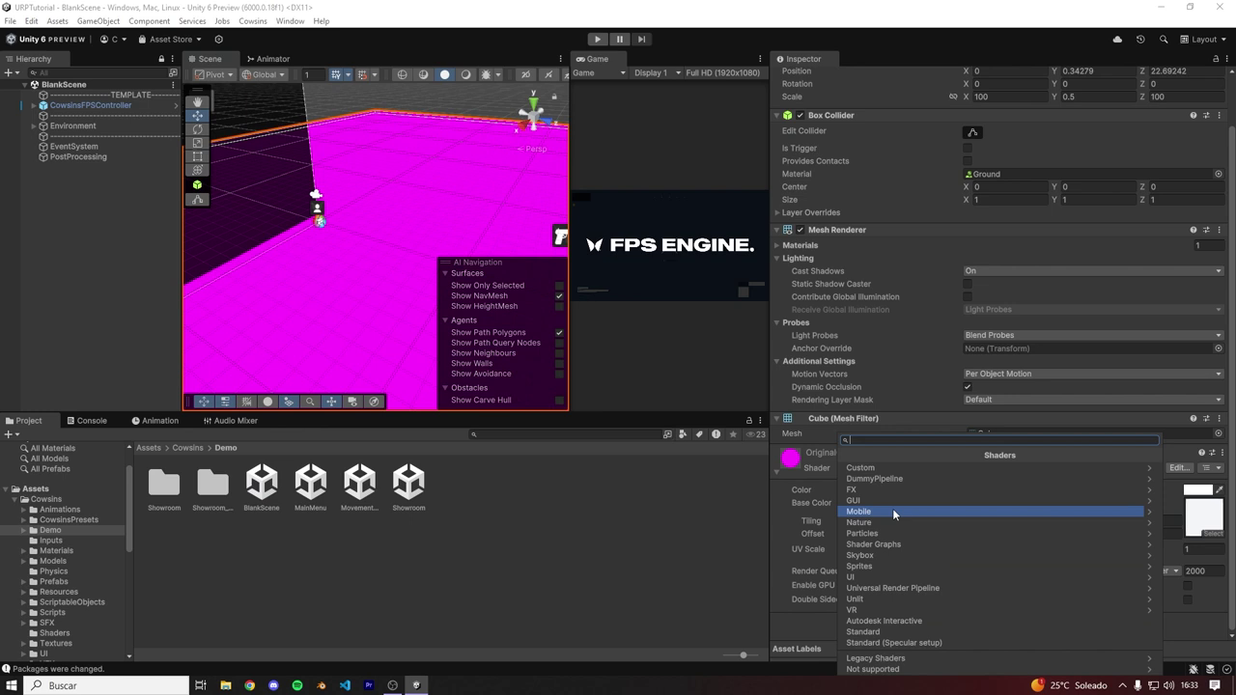
left_click(881, 588)
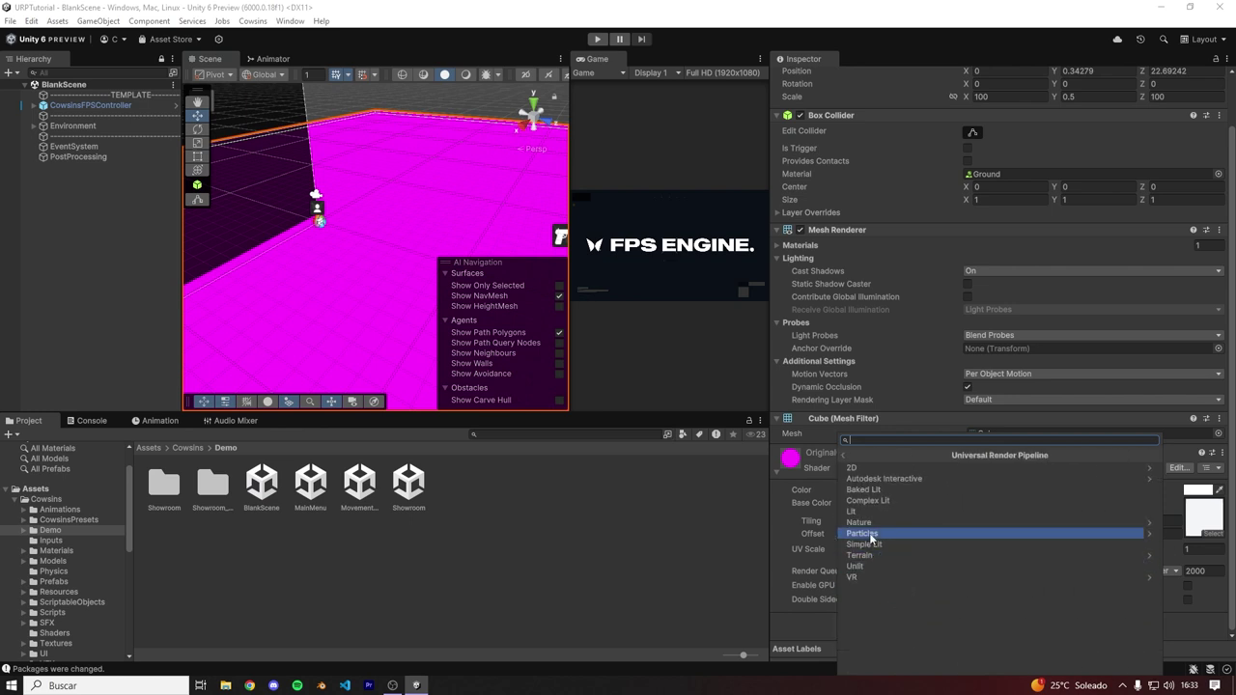
left_click(840, 567)
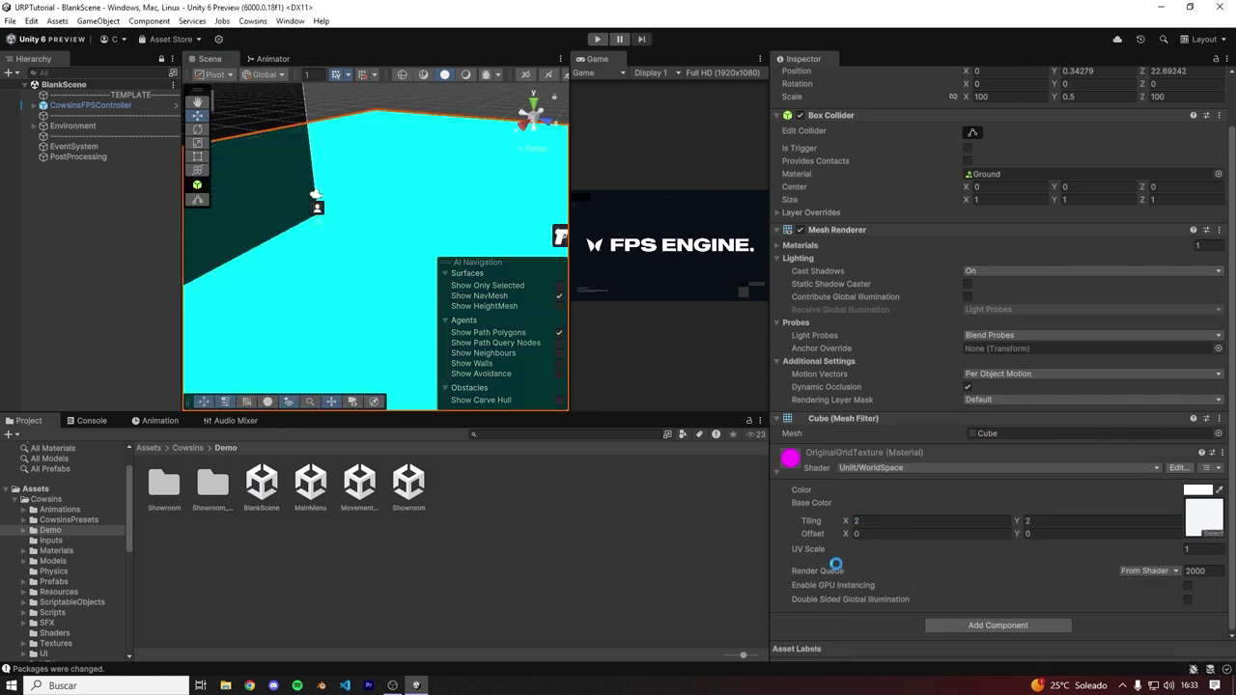
- Assign GridTexture as the material's Base Map
scroll(835, 559, "down", 3)
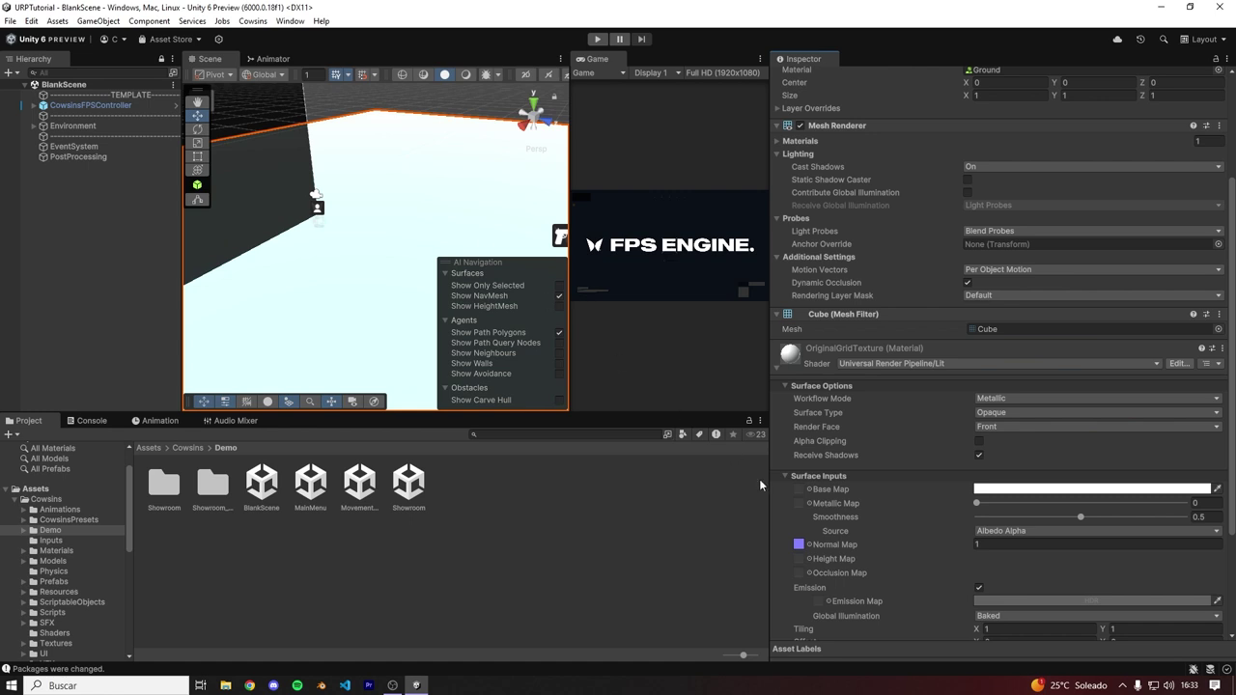
left_click(808, 491)
type("gri")
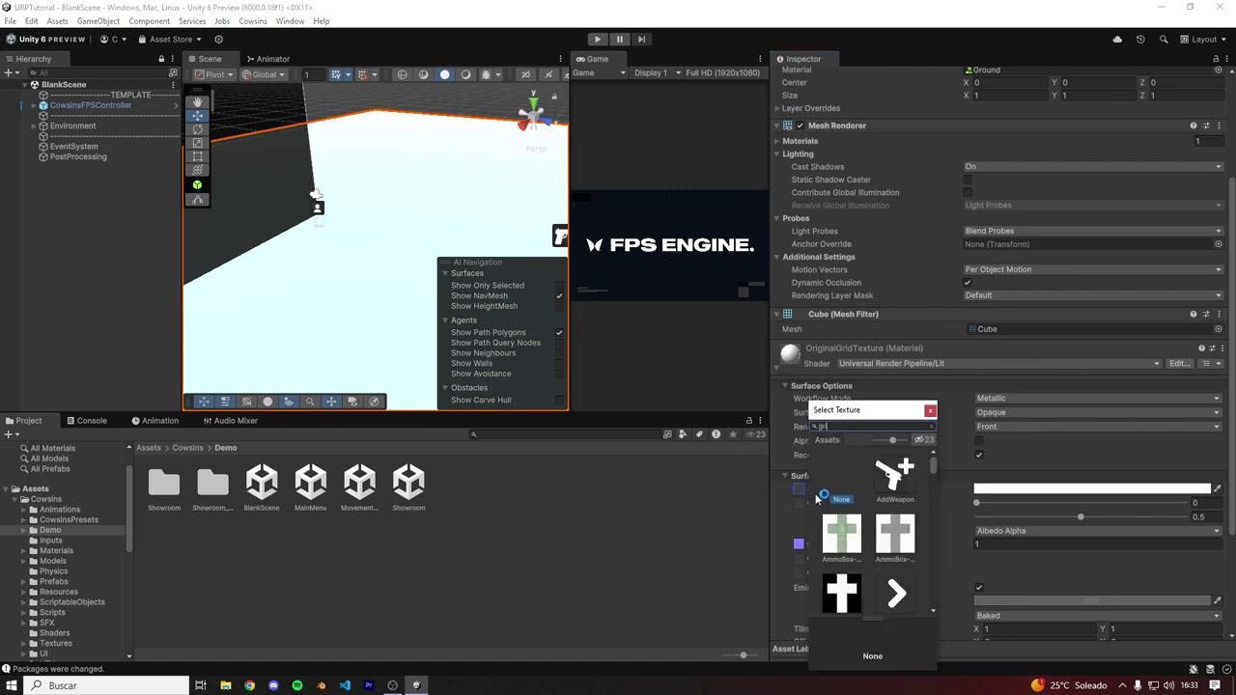
type("d")
left_click_drag(845, 412, 621, 334)
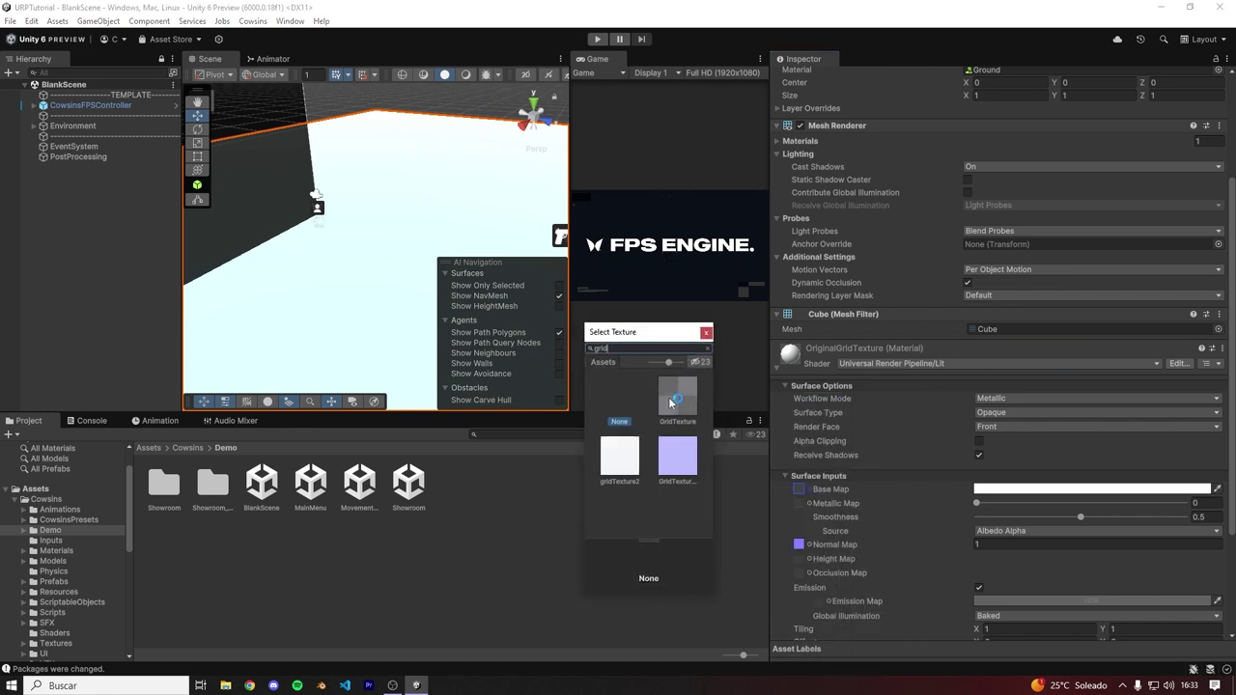
double_click(675, 399)
- Set the base map tiling to 50 by 50
scroll(1062, 513, "down", 3)
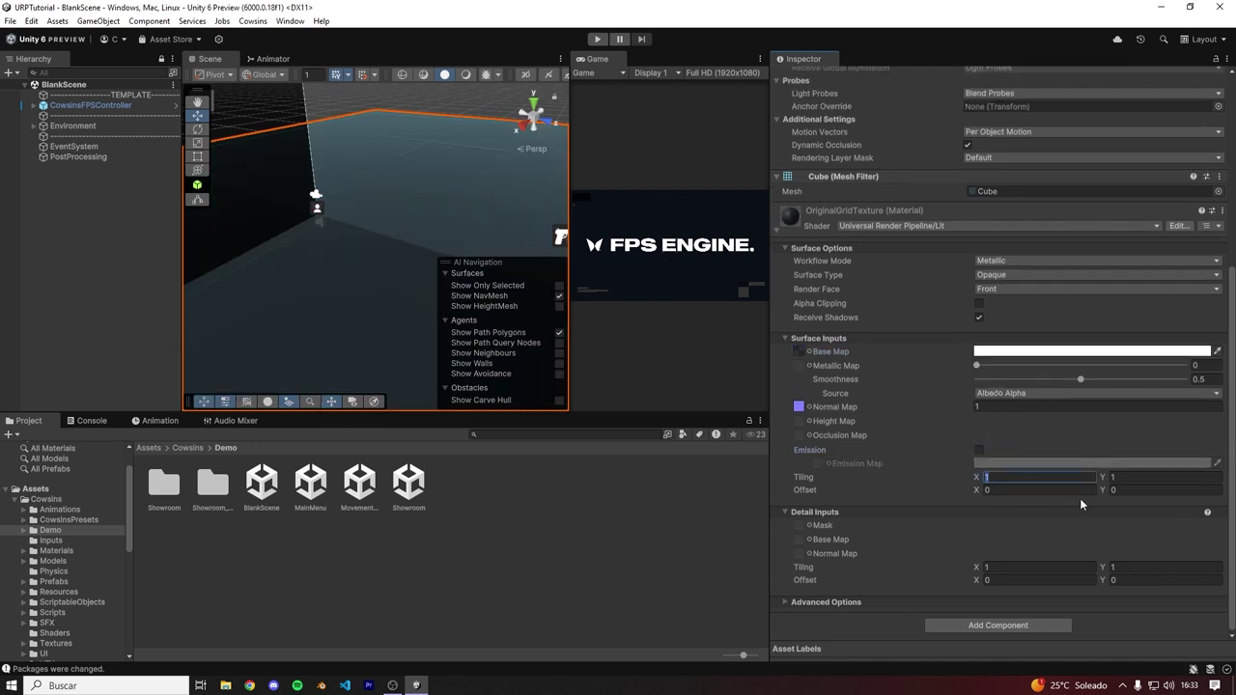
type("50")
key("Tab")
type("50")
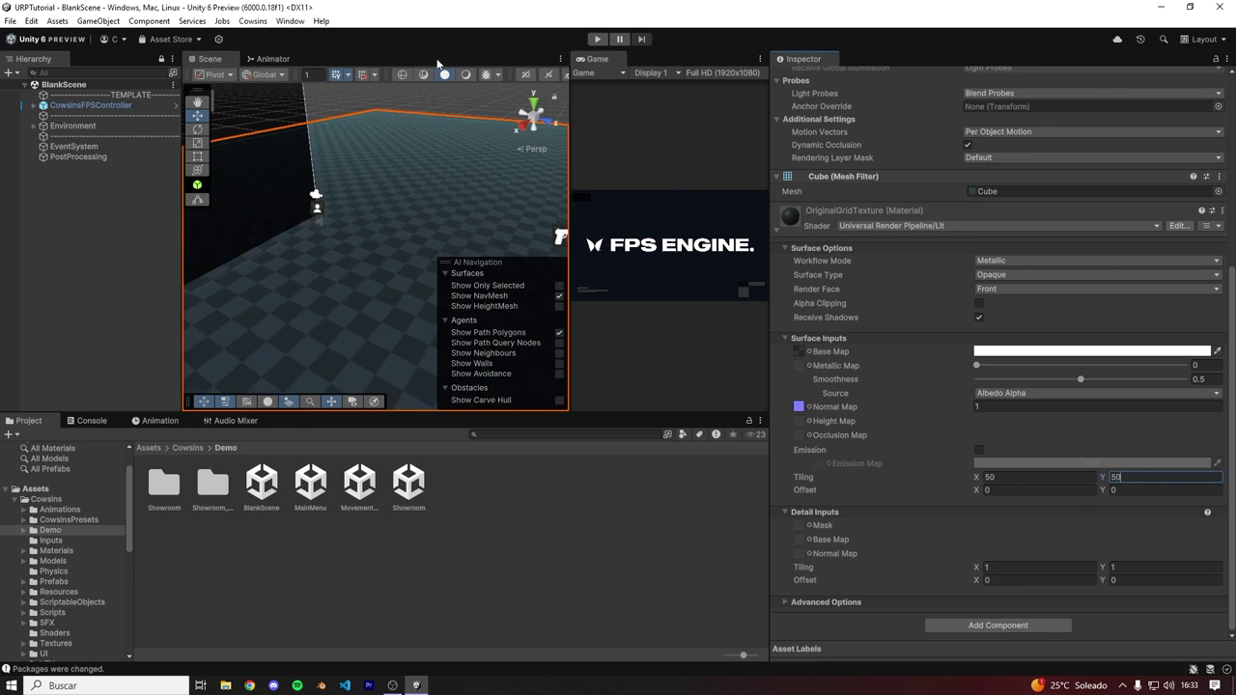
- Test the game in a maximized Play mode, then stop it
left_click(599, 41)
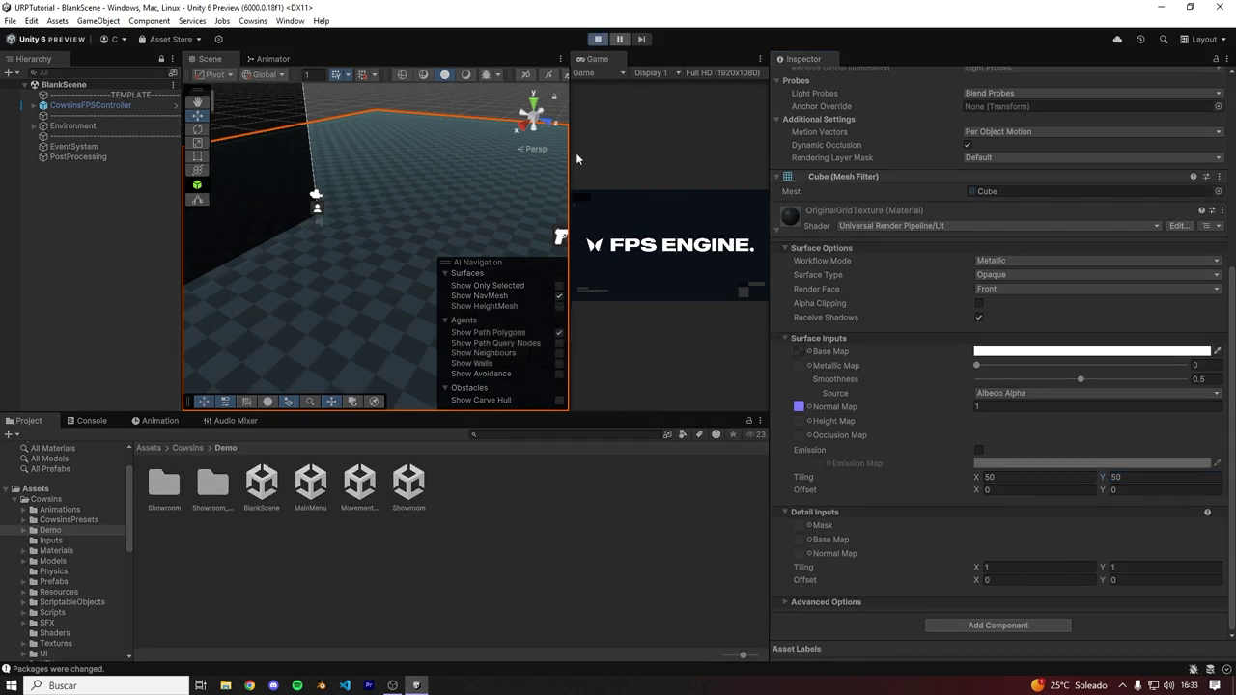
double_click(593, 60)
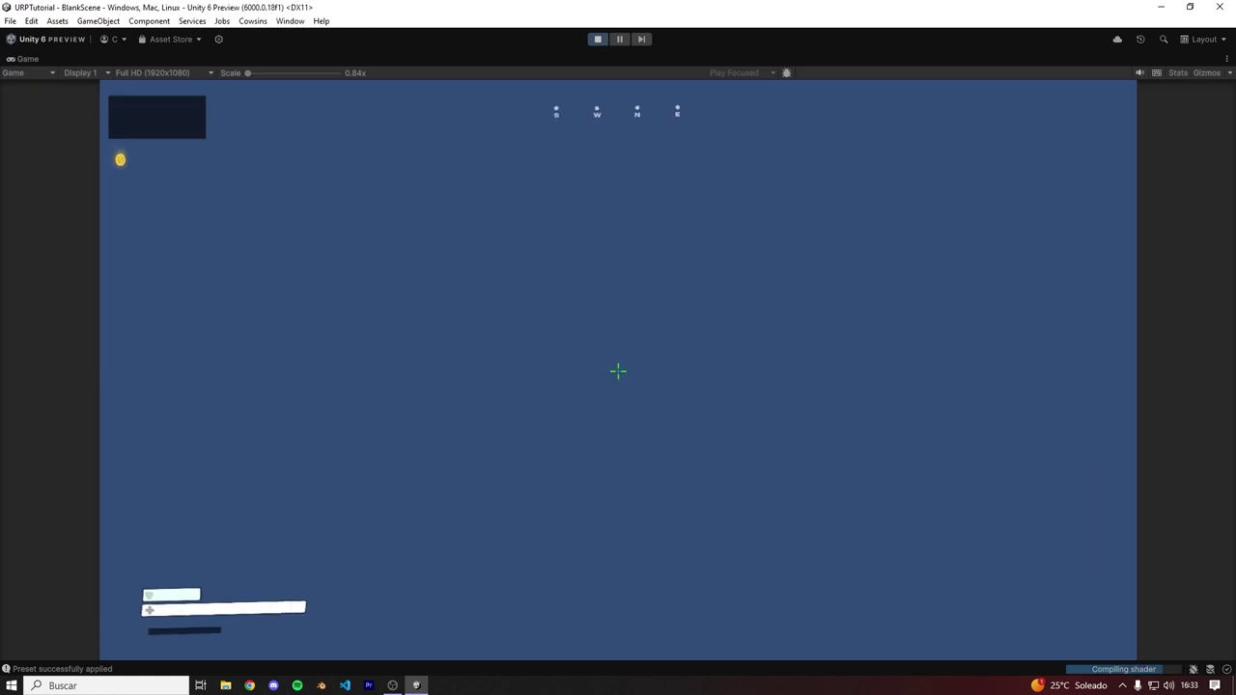
key("Escape")
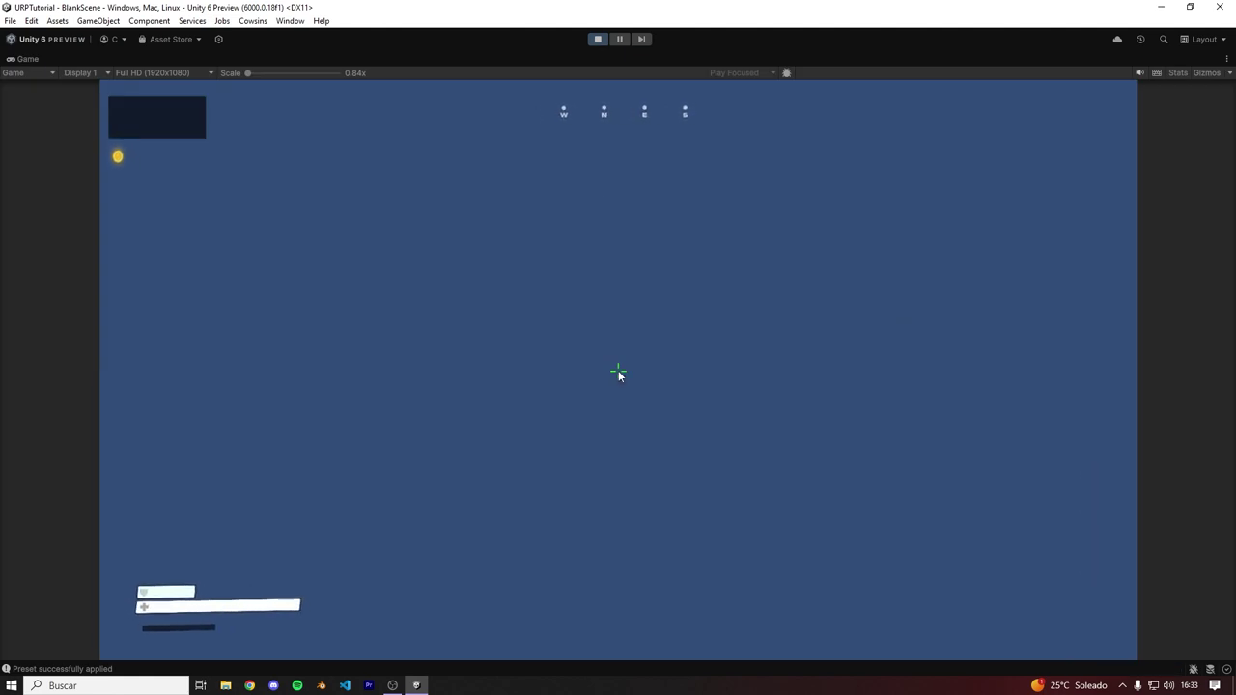
left_click(596, 41)
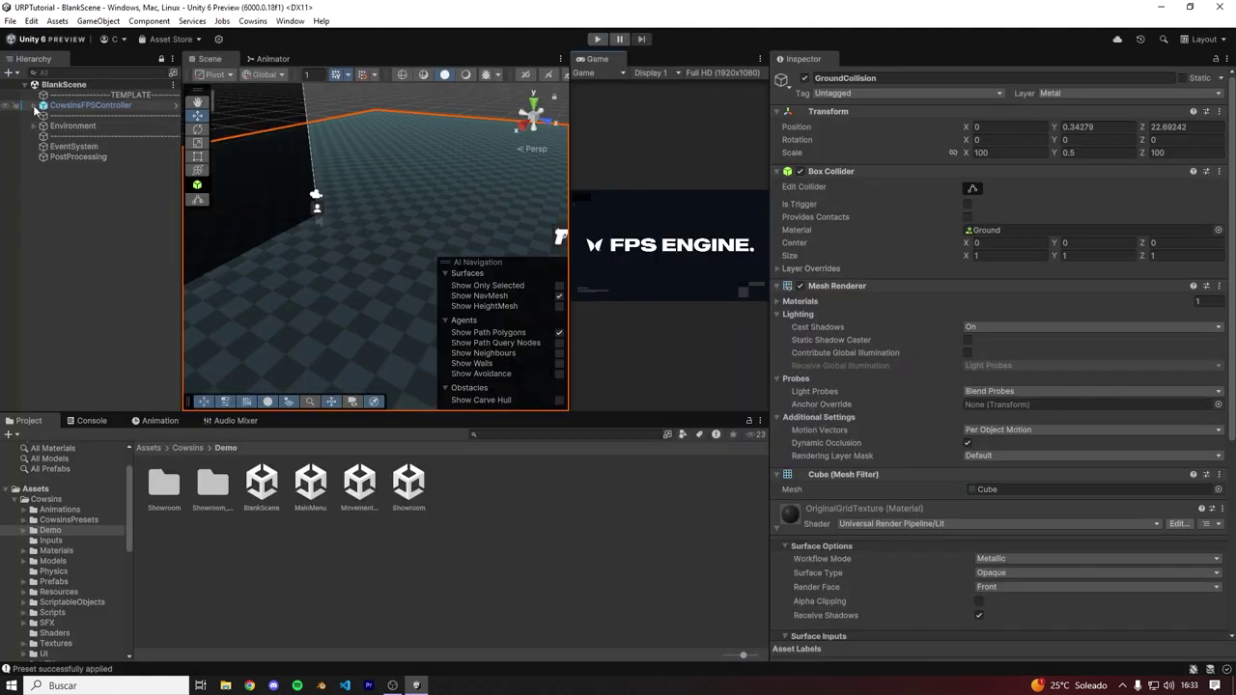
- Set the FPS controller's WeaponCamera Render Type to Overlay
left_click(31, 109)
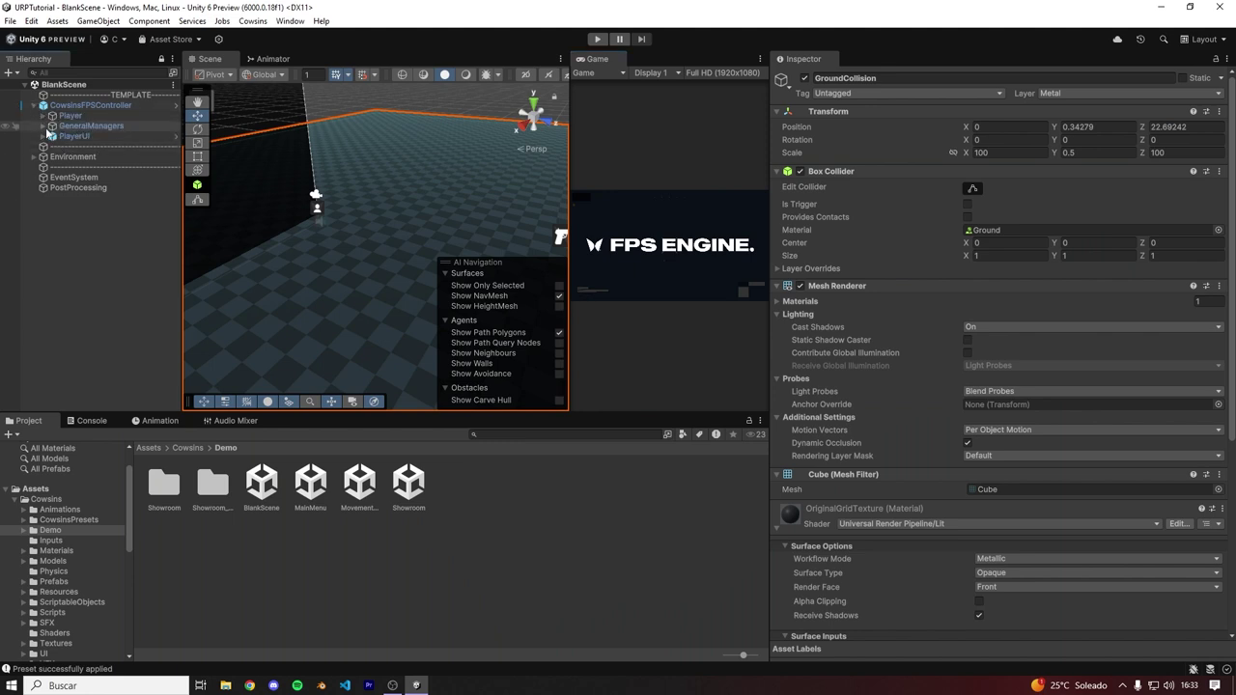
left_click(108, 179)
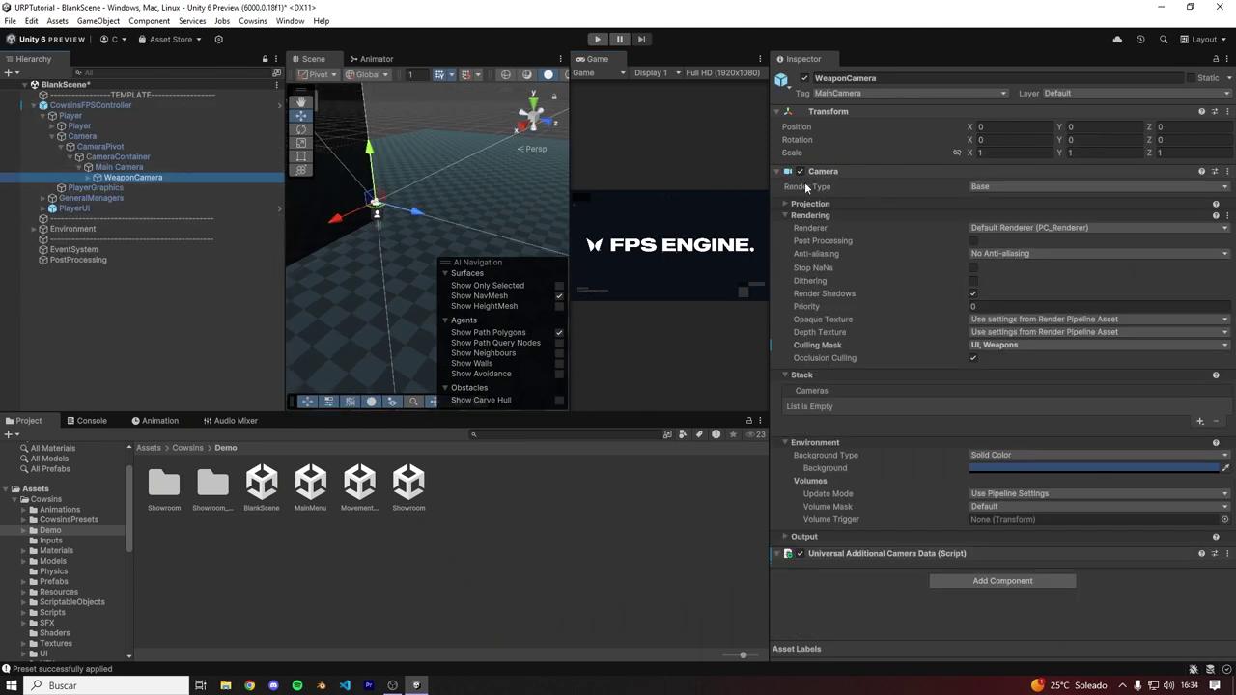
left_click(996, 190)
left_click(985, 214)
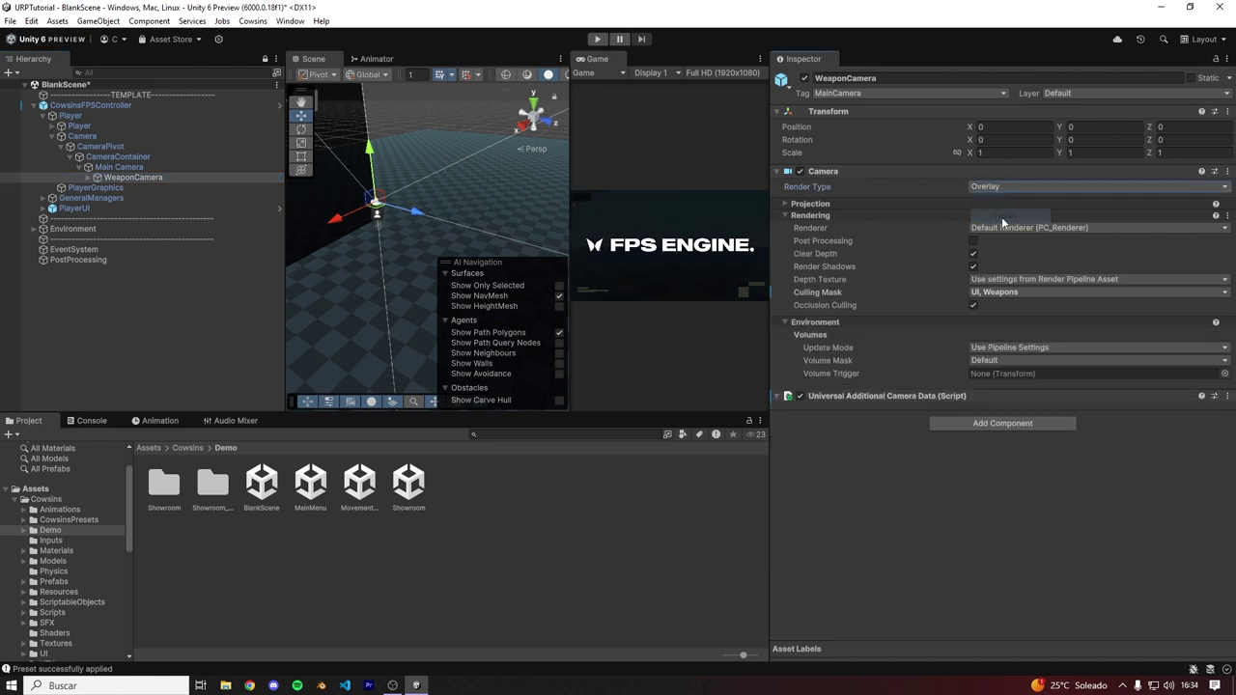
- Add WeaponCamera to the Main Camera's stack and replay to check the weapon view
left_click(111, 168)
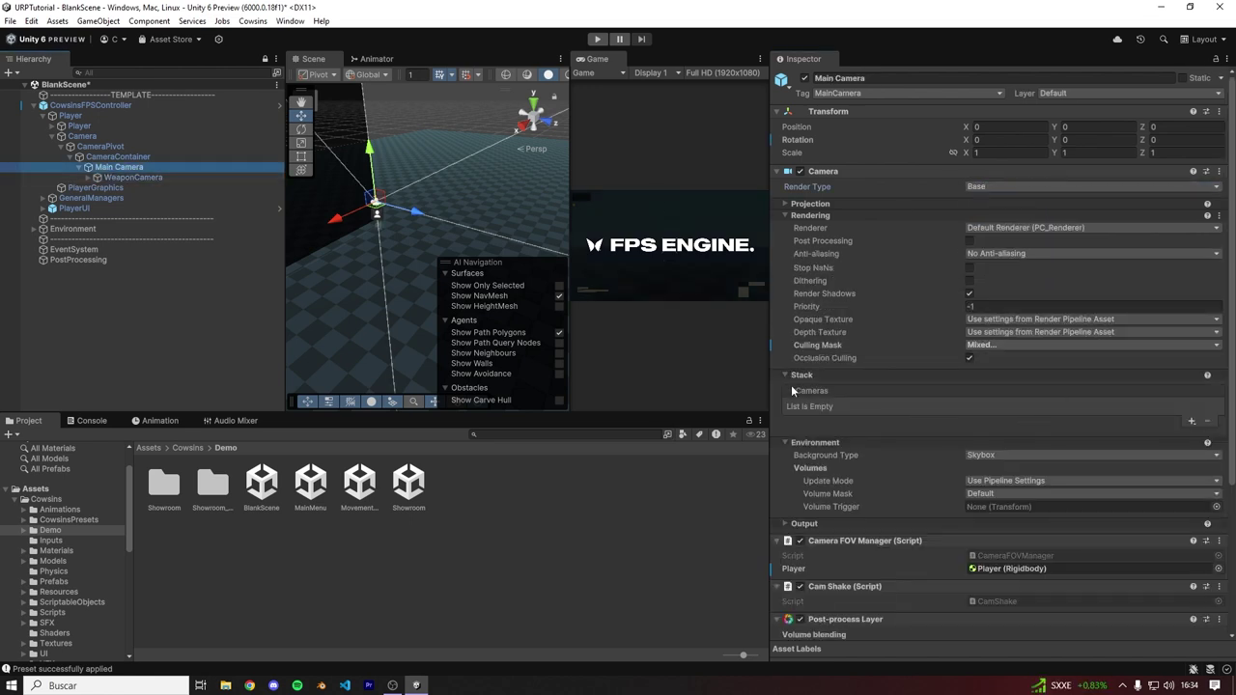
left_click(1191, 424)
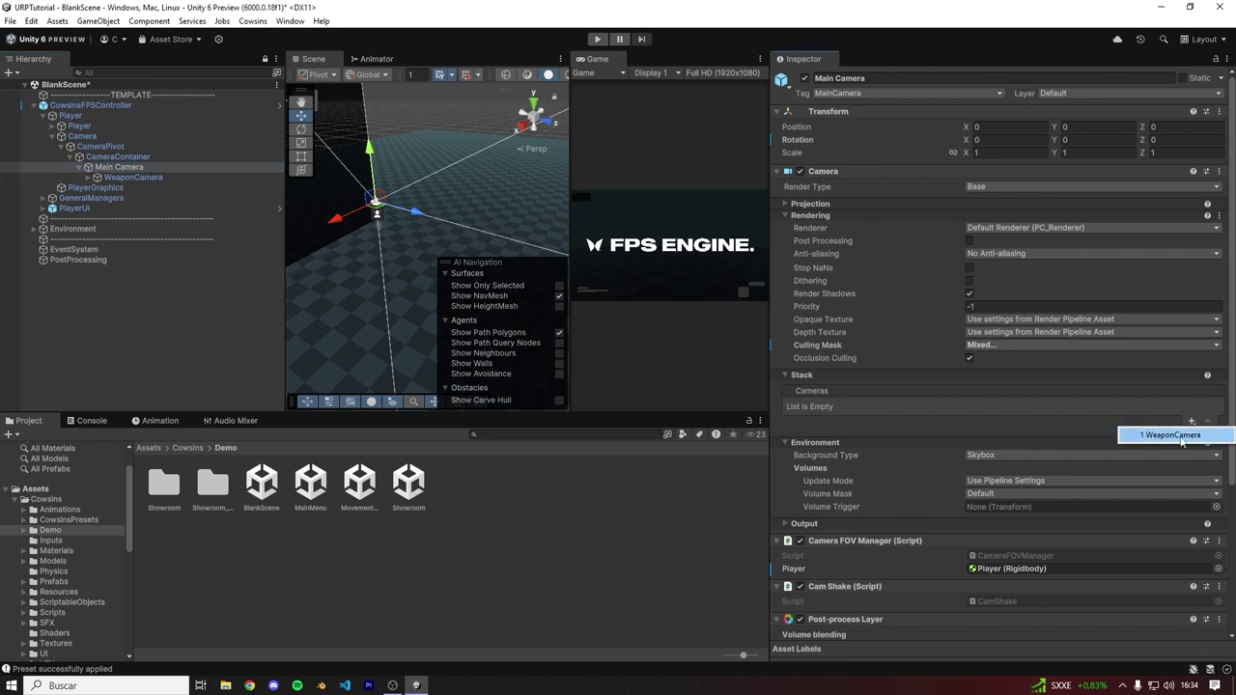
left_click(1182, 438)
left_click(600, 41)
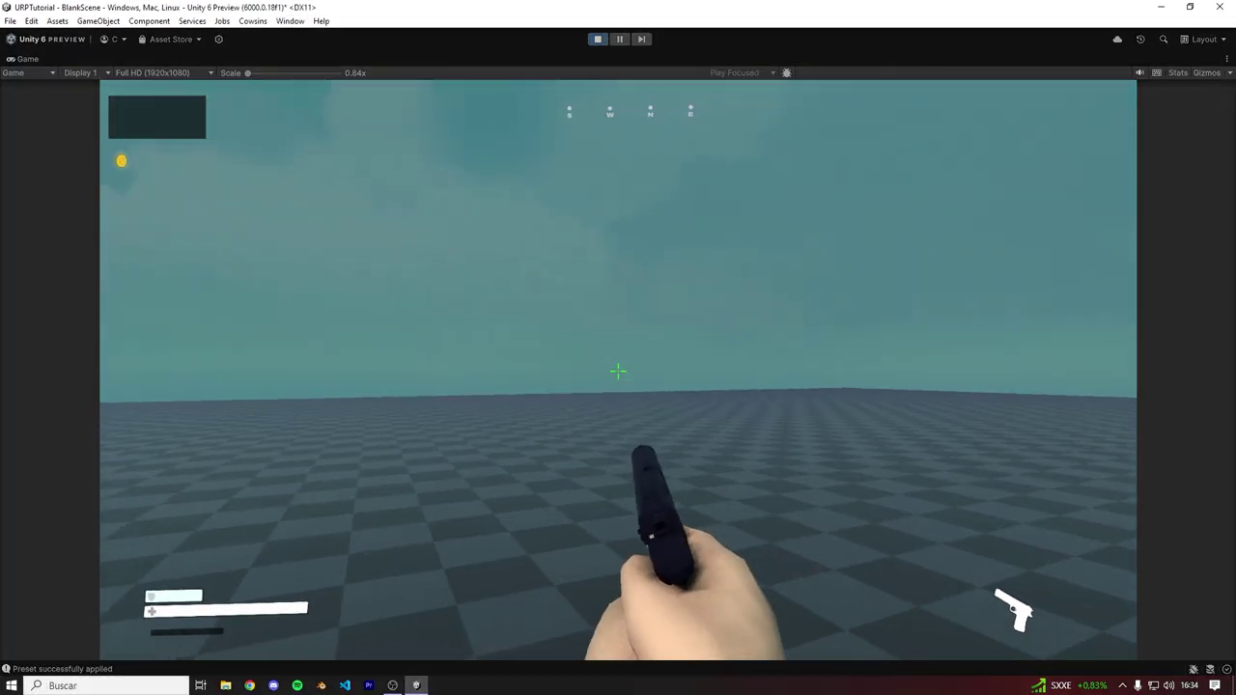
key("r")
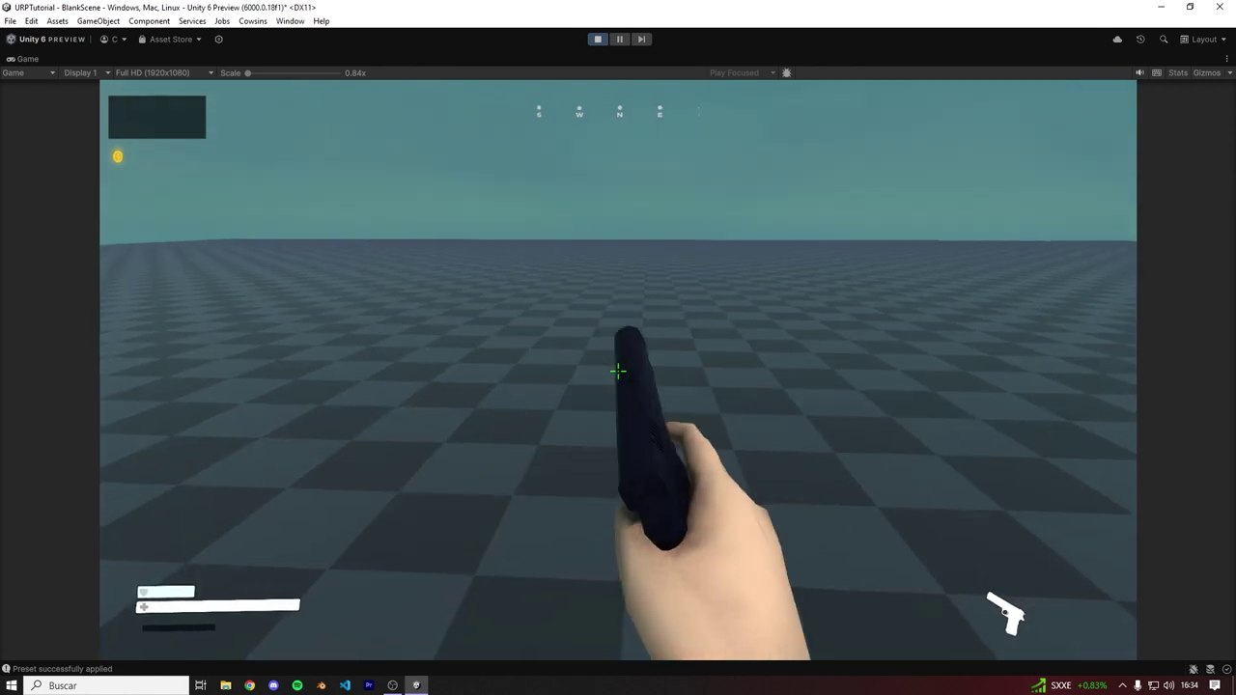
key("ctrl+p")
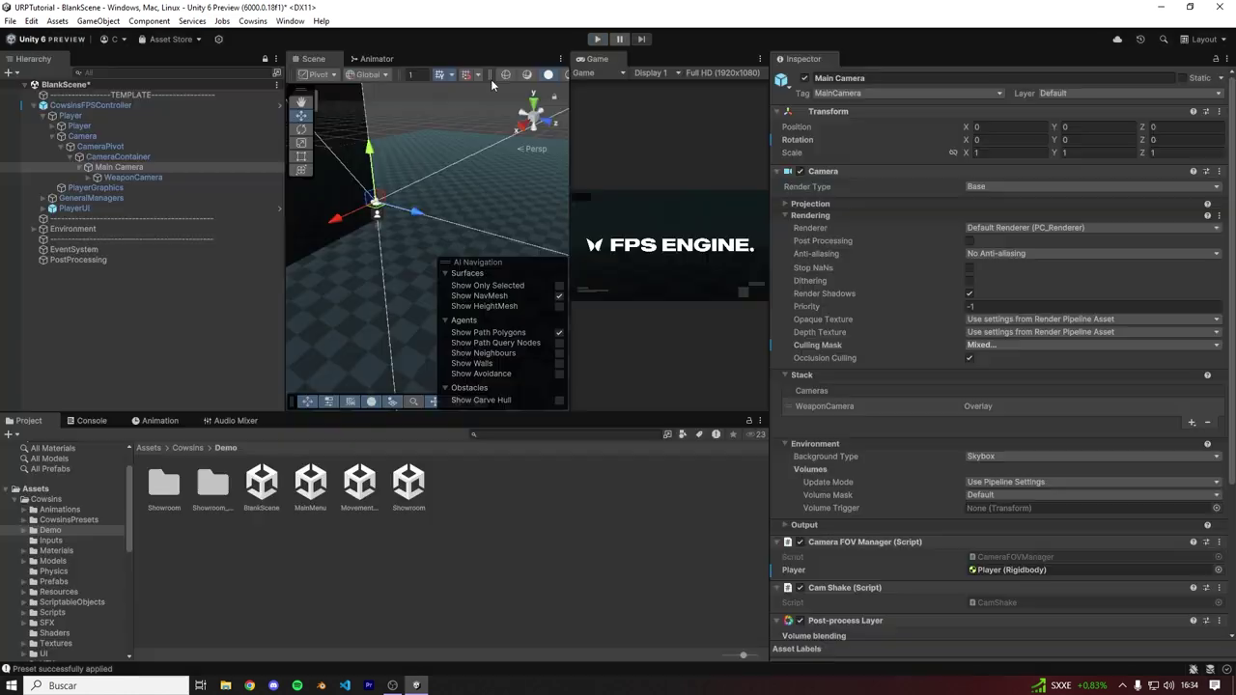
- Import the TMP Essential Resources package from Window > TextMeshPro
left_click(290, 20)
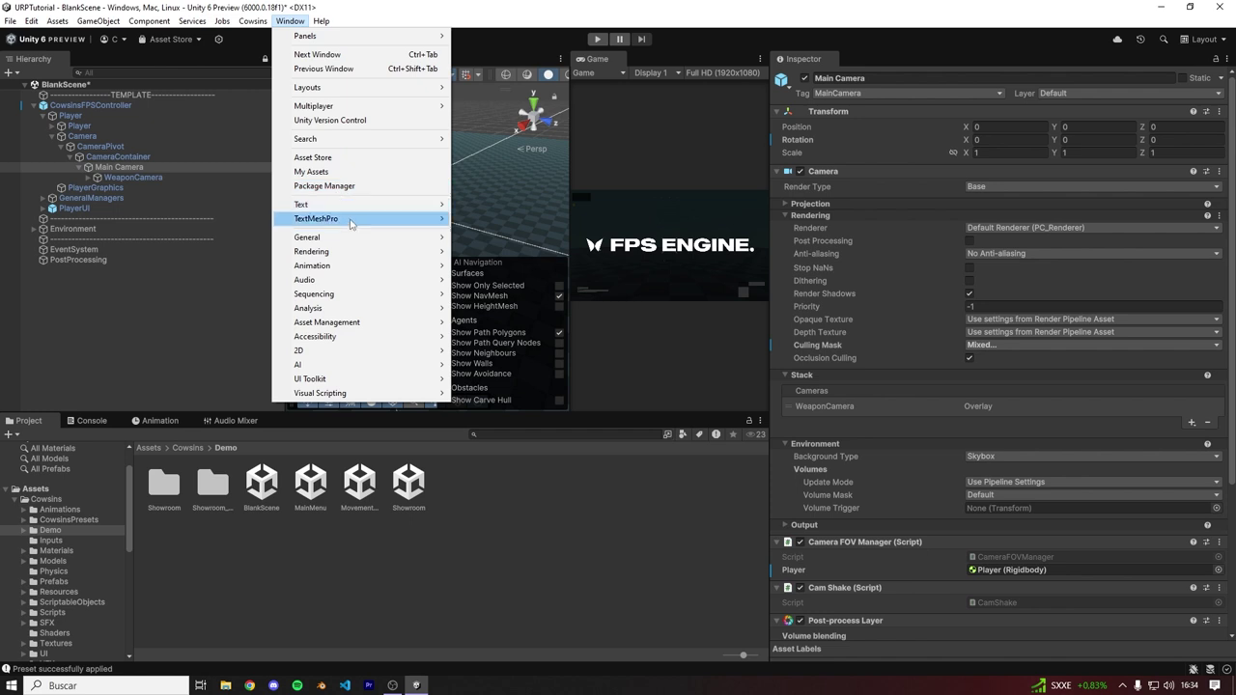
mouse_move(350, 220)
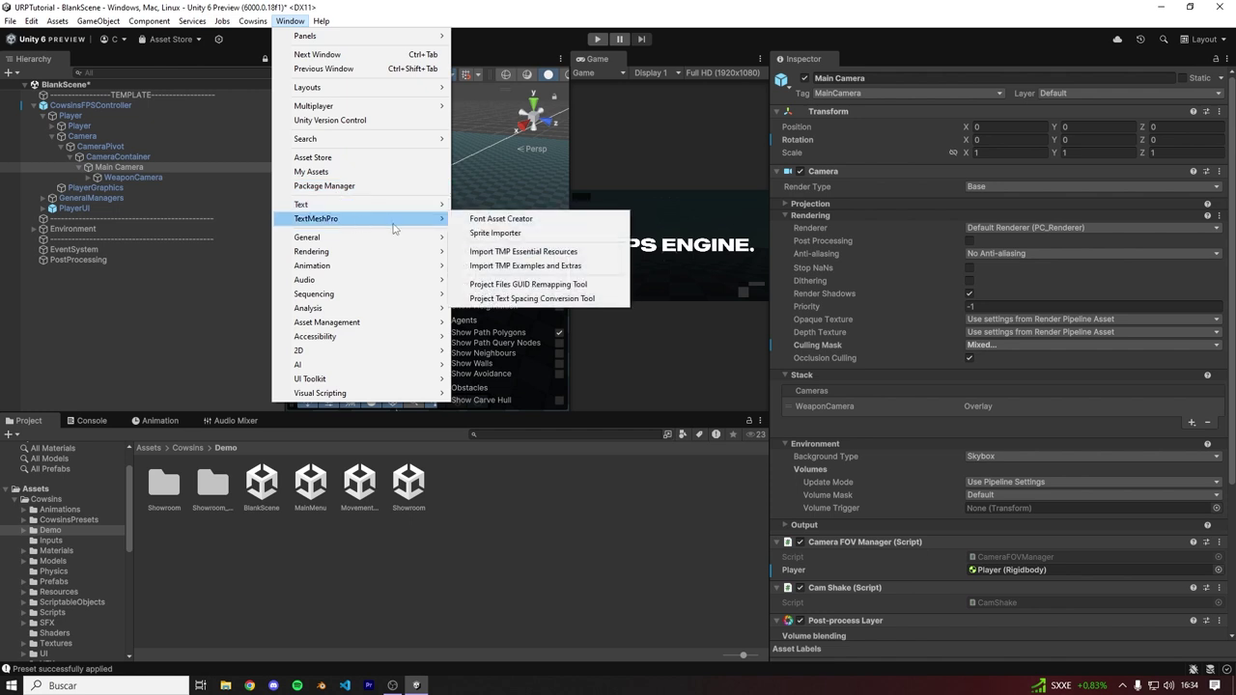
left_click(517, 252)
left_click(689, 509)
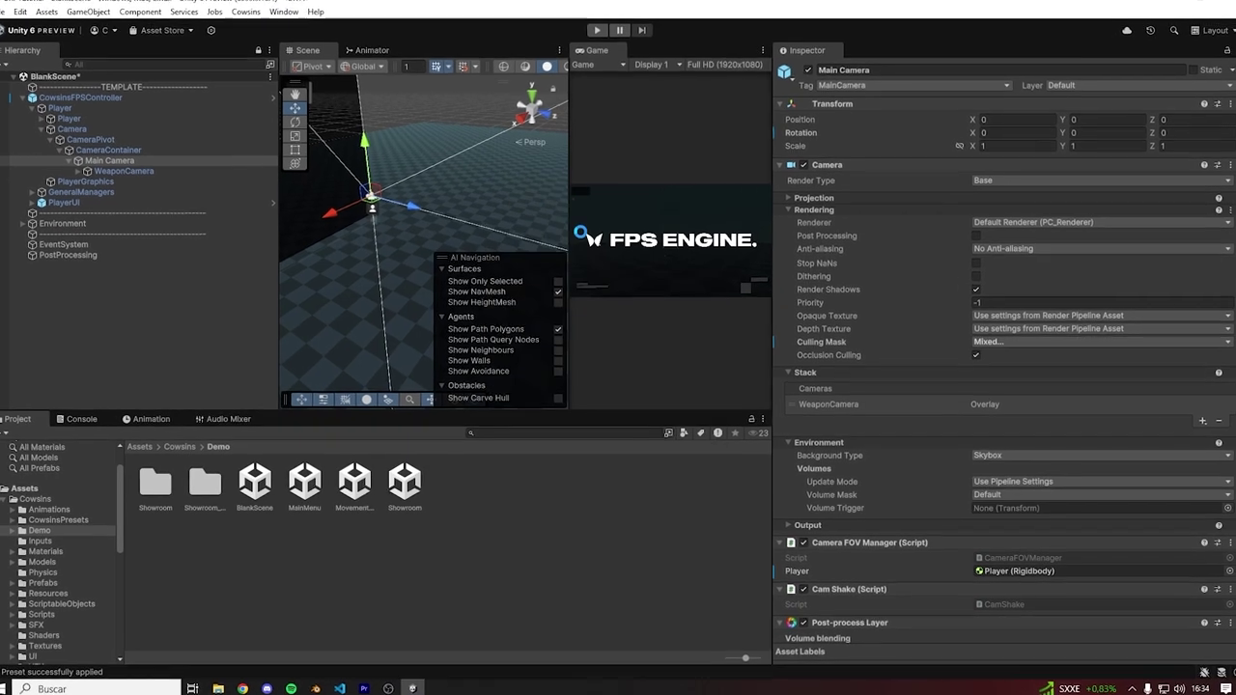